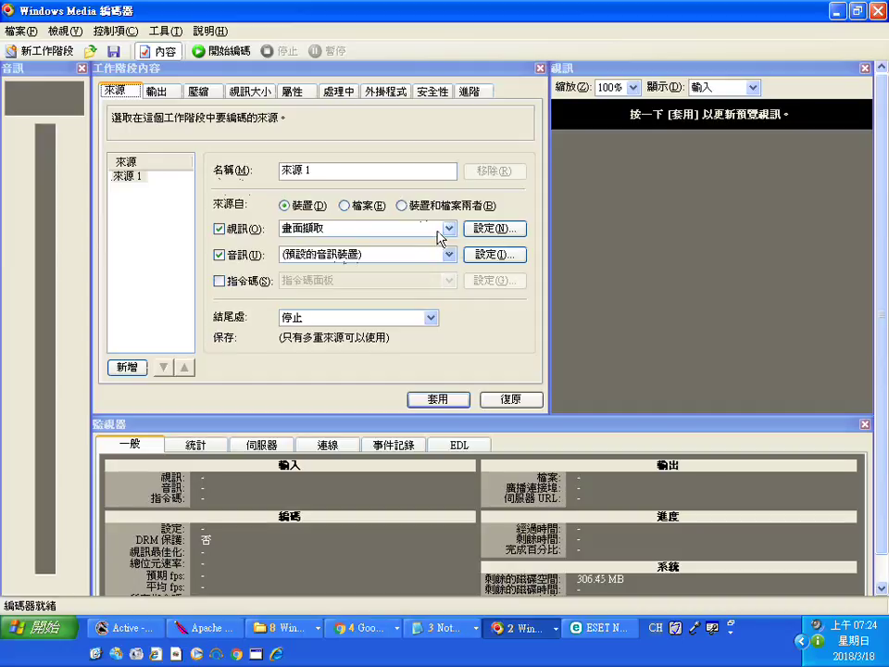
Set source 1 to draw from both devices and files, and start browsing for an audio file
click(403, 205)
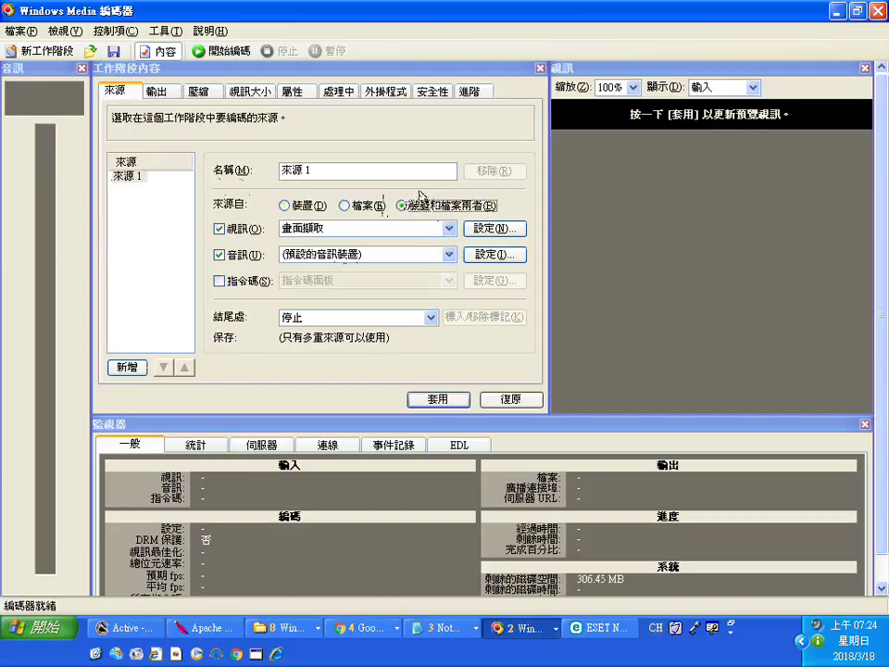
click(448, 254)
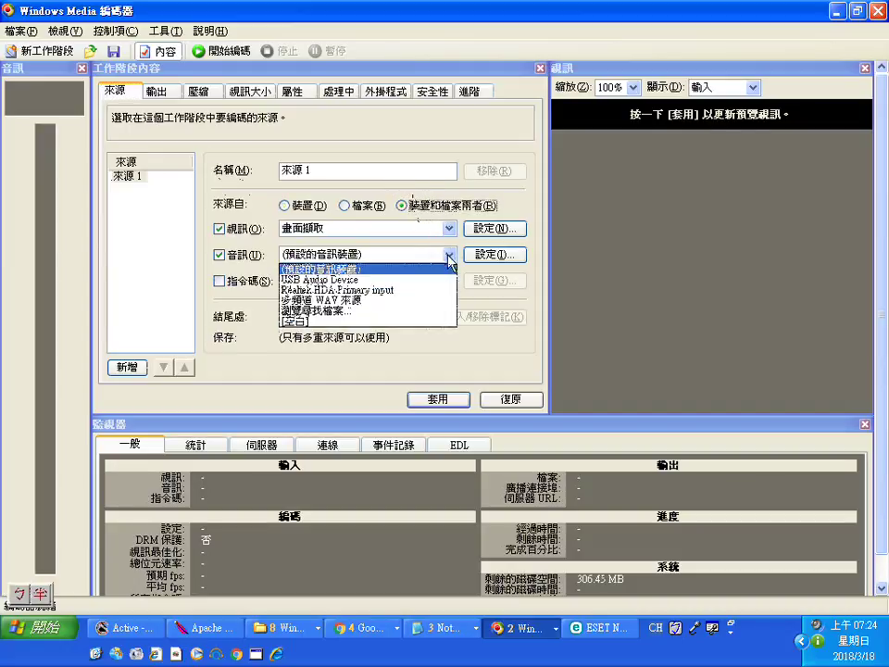
click(356, 312)
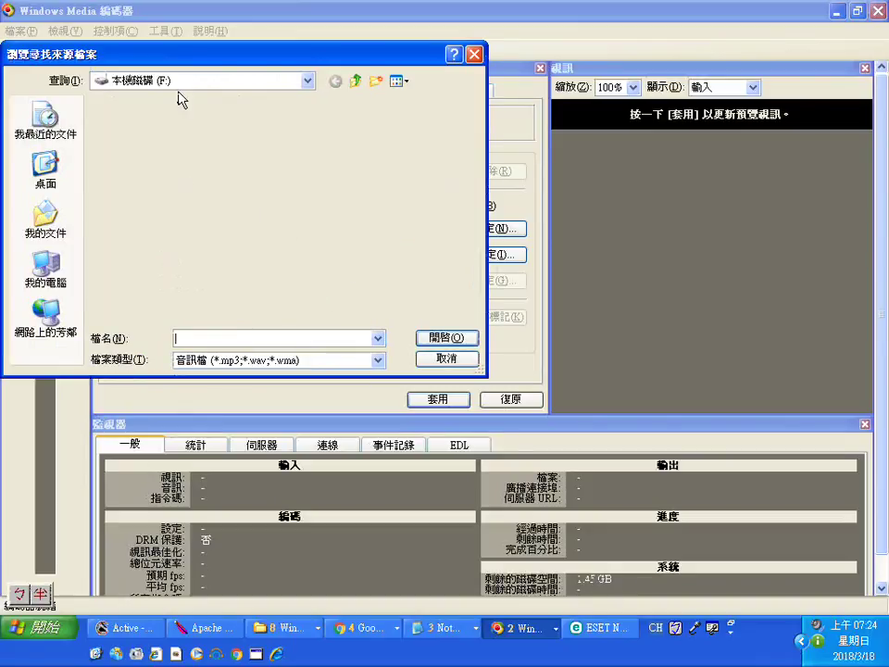
drag(178, 57, 255, 62)
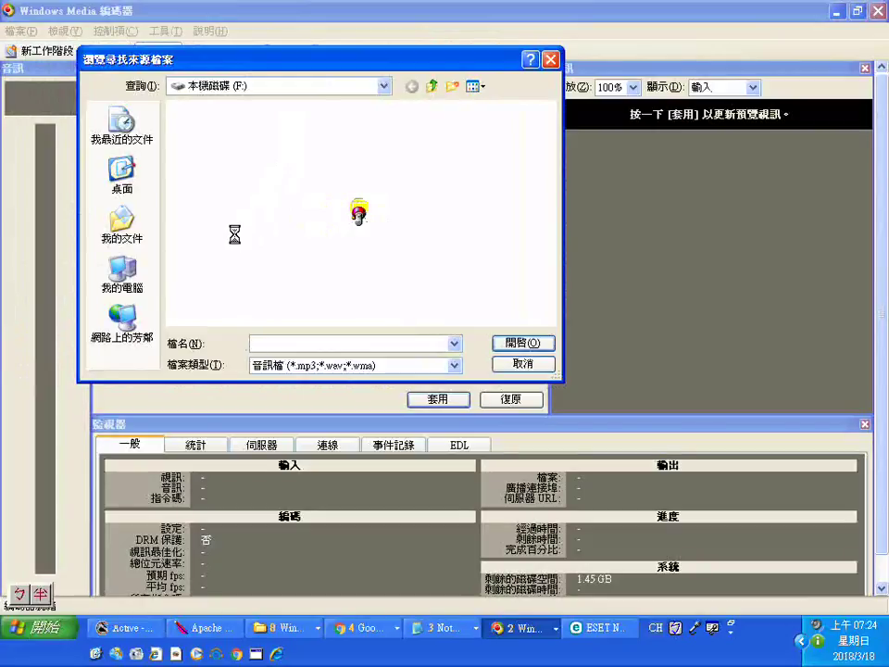
Open the Stats folder on the desktop as the location of the source audio file
click(122, 182)
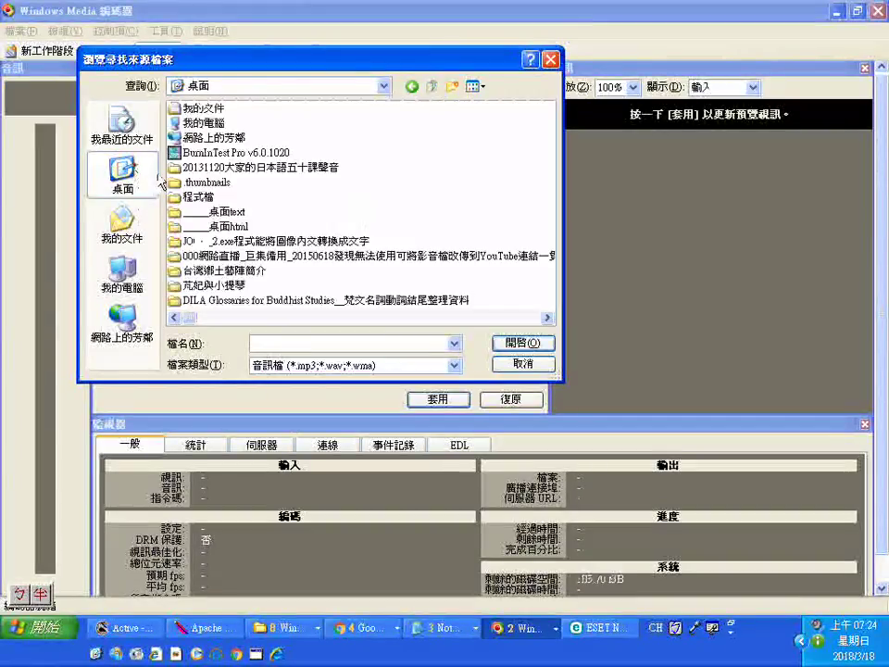
scroll(189, 242, down, 2)
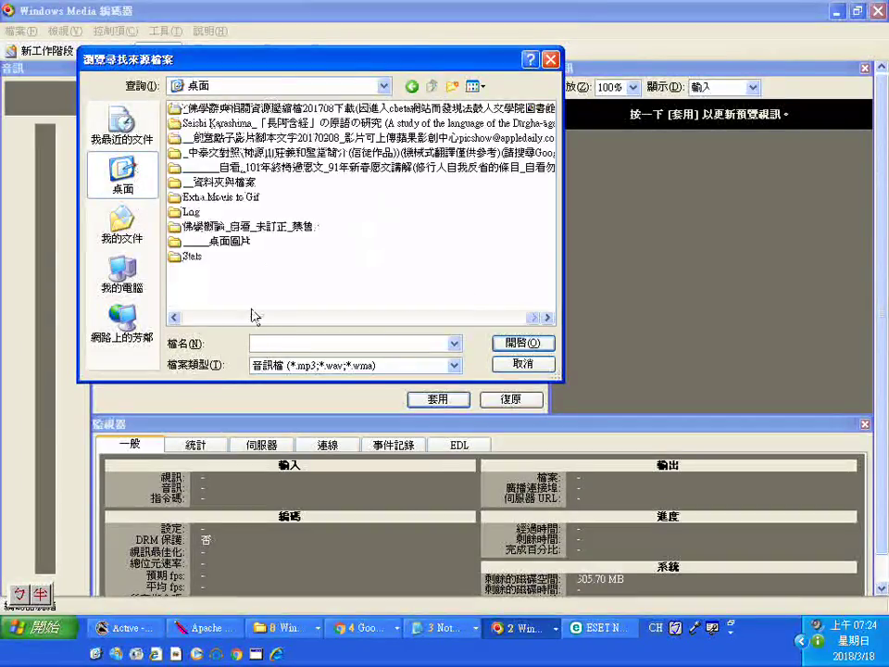
click(192, 256)
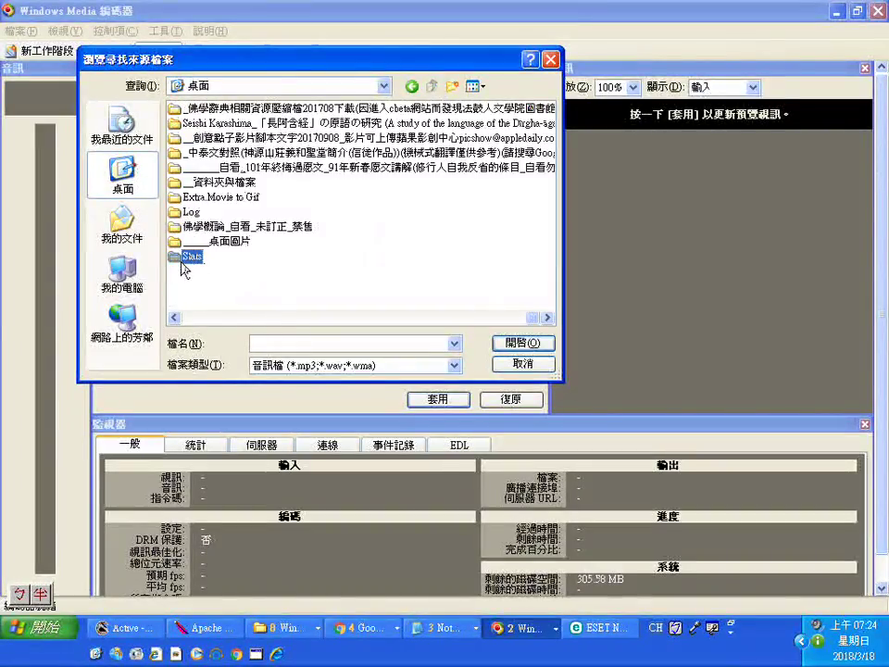
double_click(192, 258)
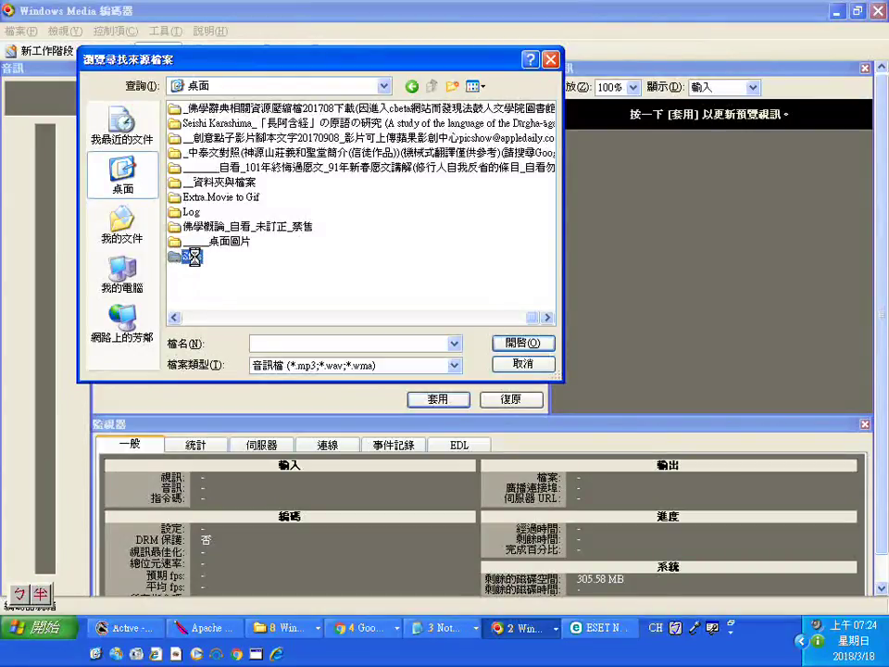
right_click(194, 257)
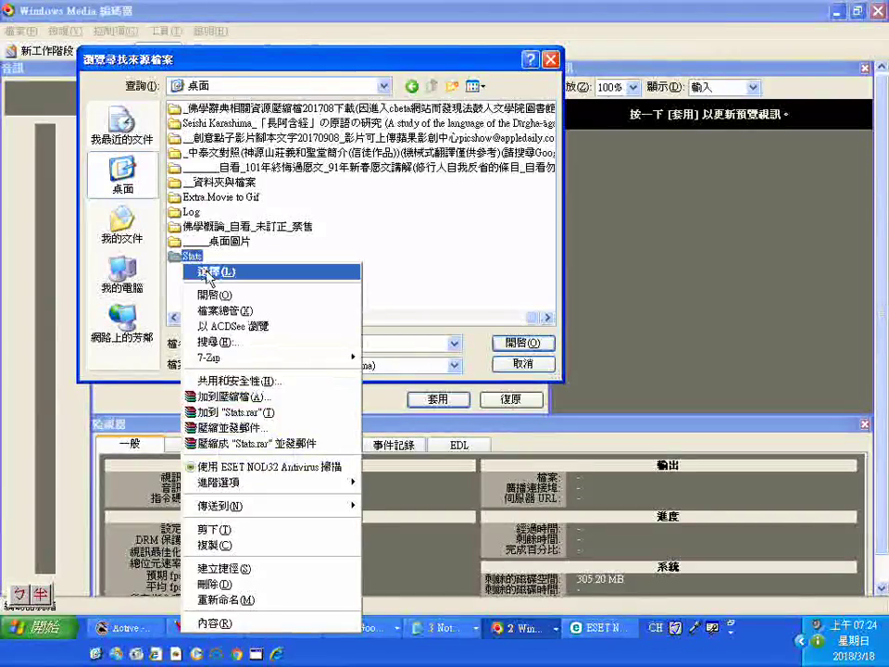
click(202, 274)
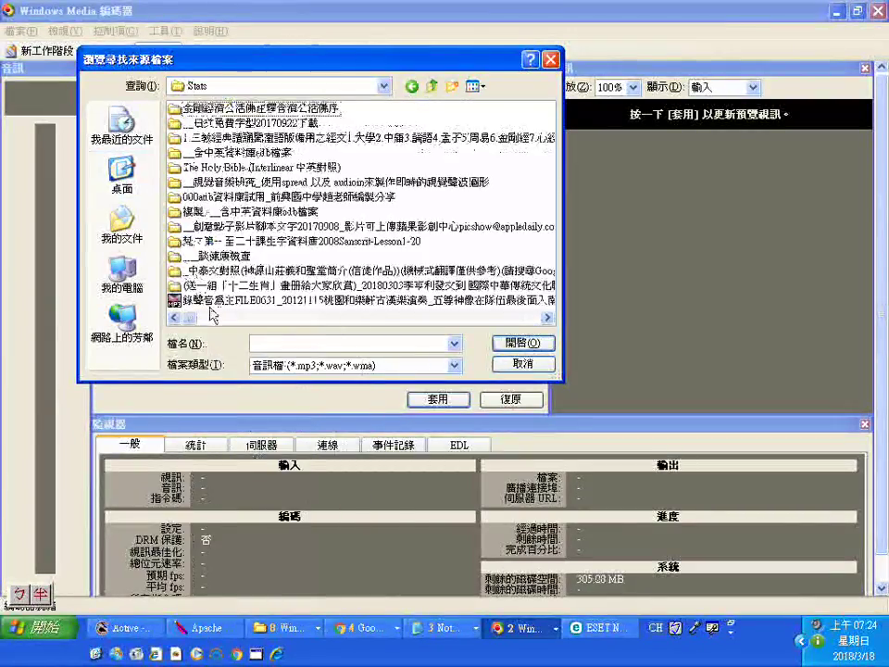
Choose _白陽天使的使命(活佛師尊慈語).MP3 from the Stats folder as the audio source
click(293, 320)
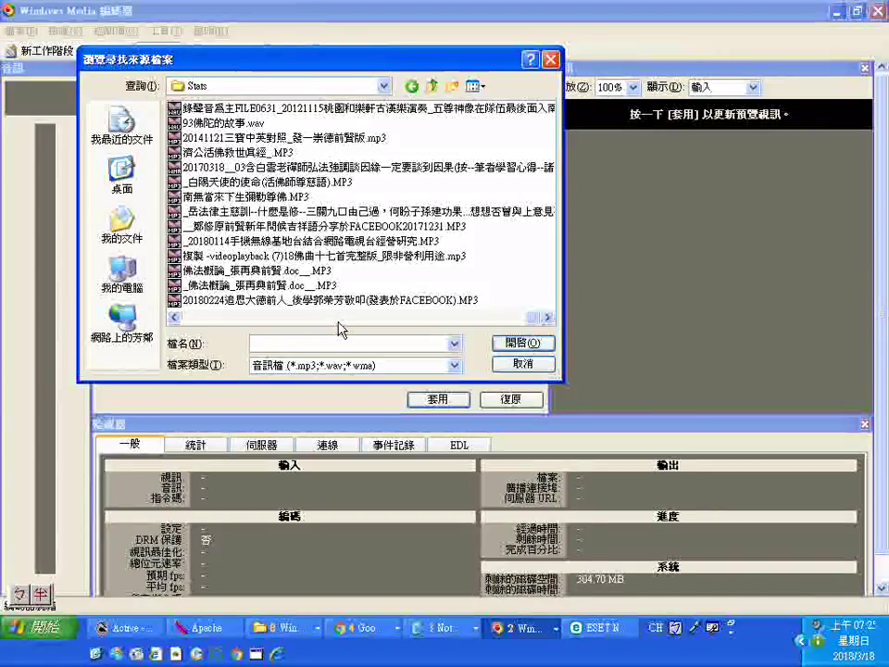
scroll(389, 325, up, 4)
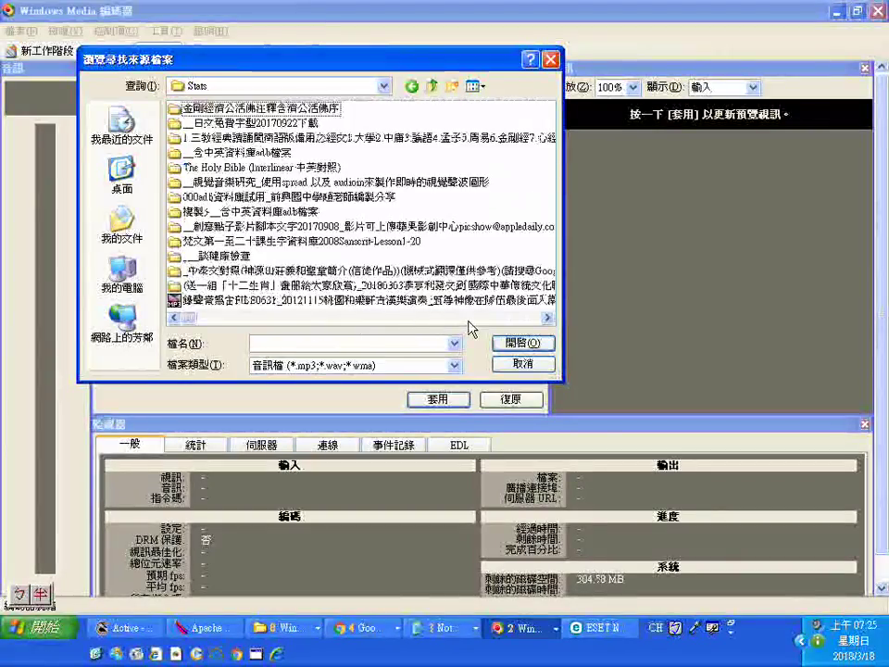
scroll(380, 323, down, 4)
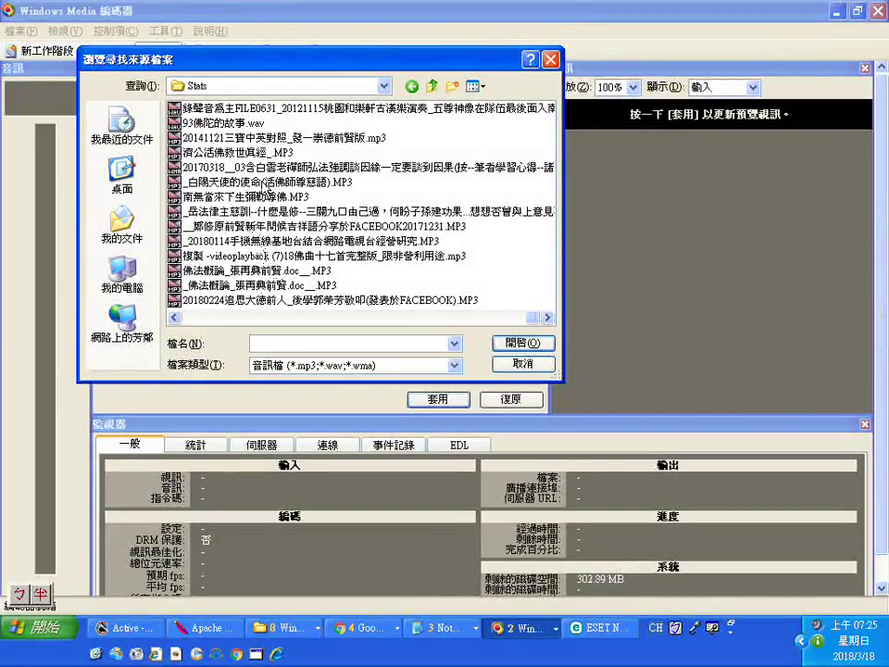
click(266, 184)
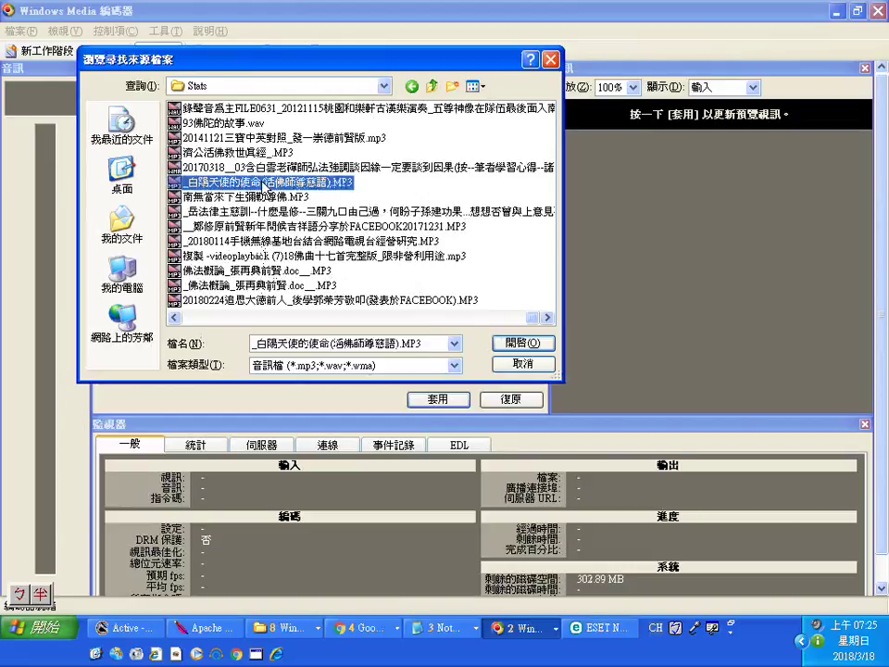
click(267, 184)
click(177, 184)
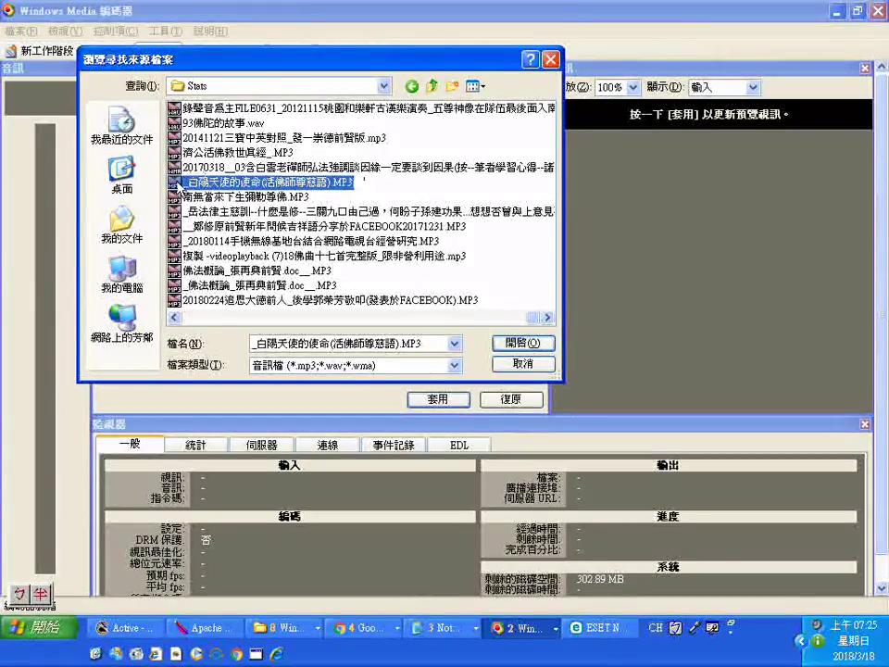
click(519, 346)
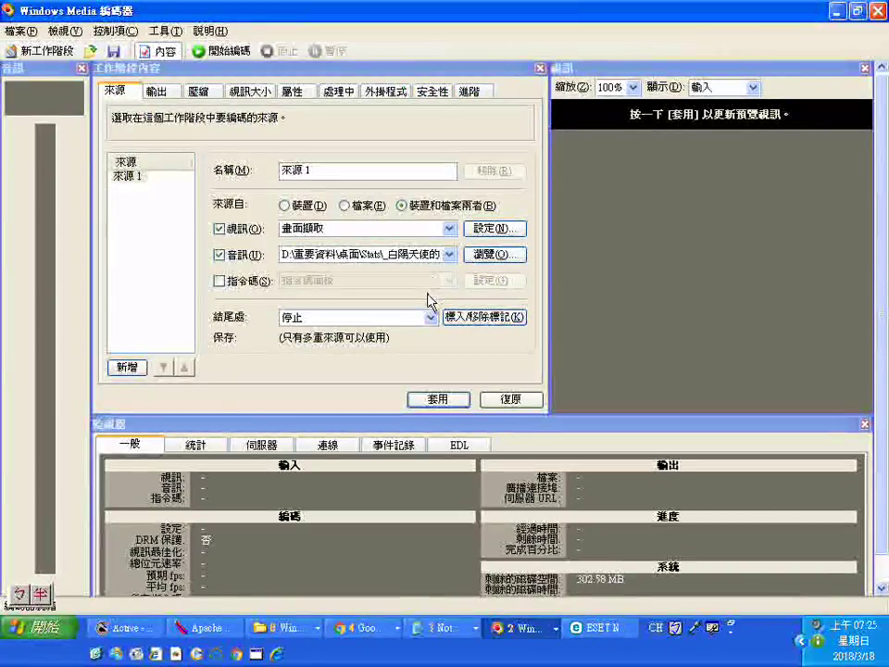
Set the output video size to 1024 wide by 768 high and apply the session settings
click(243, 92)
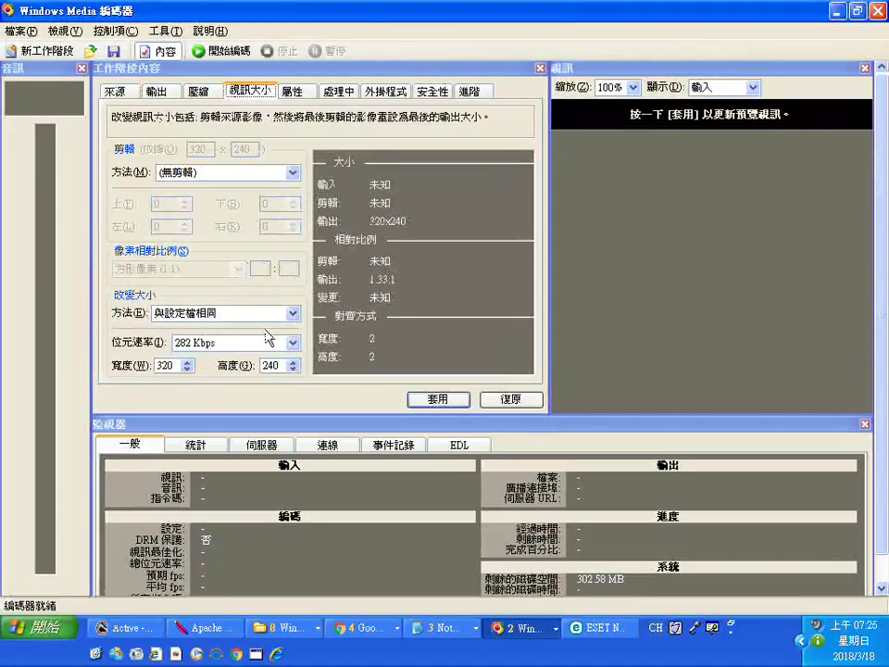
double_click(175, 365)
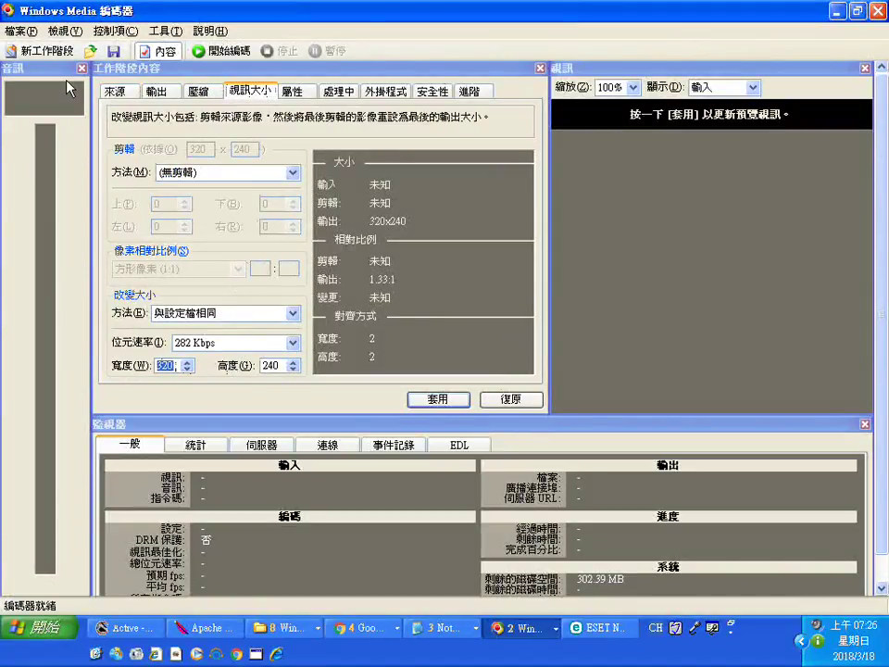
text(1024)
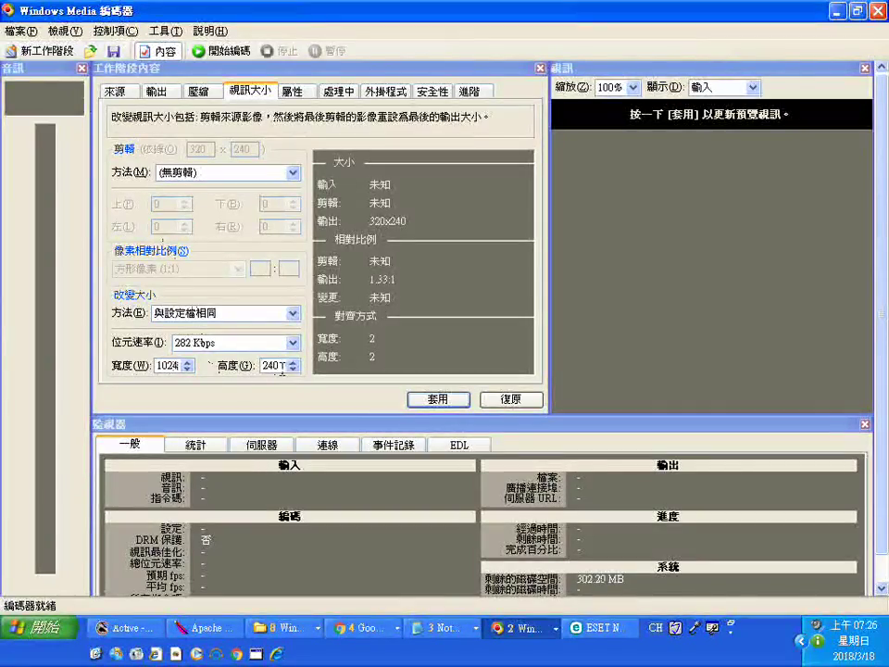
key(Tab)
text(7)
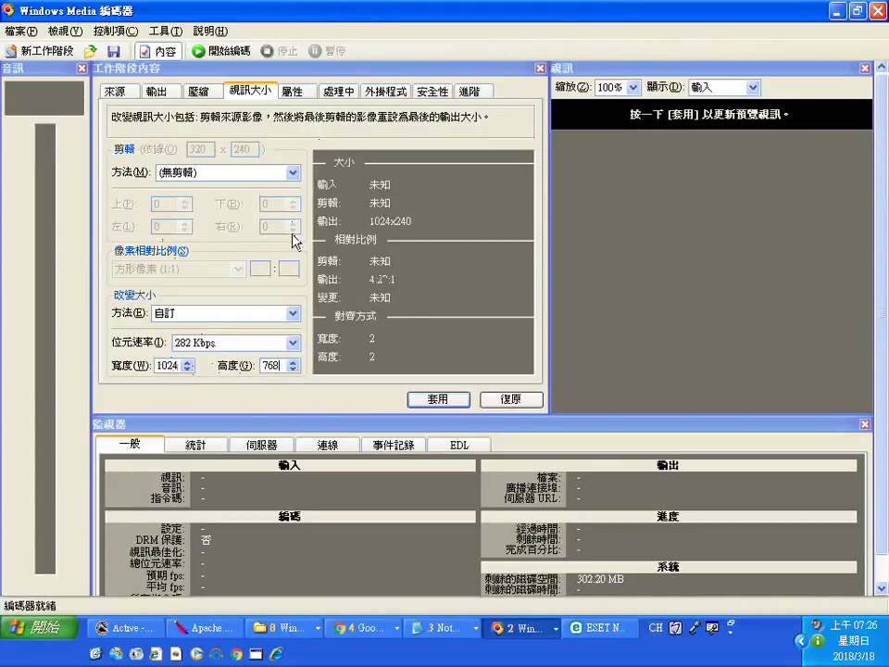
click(436, 400)
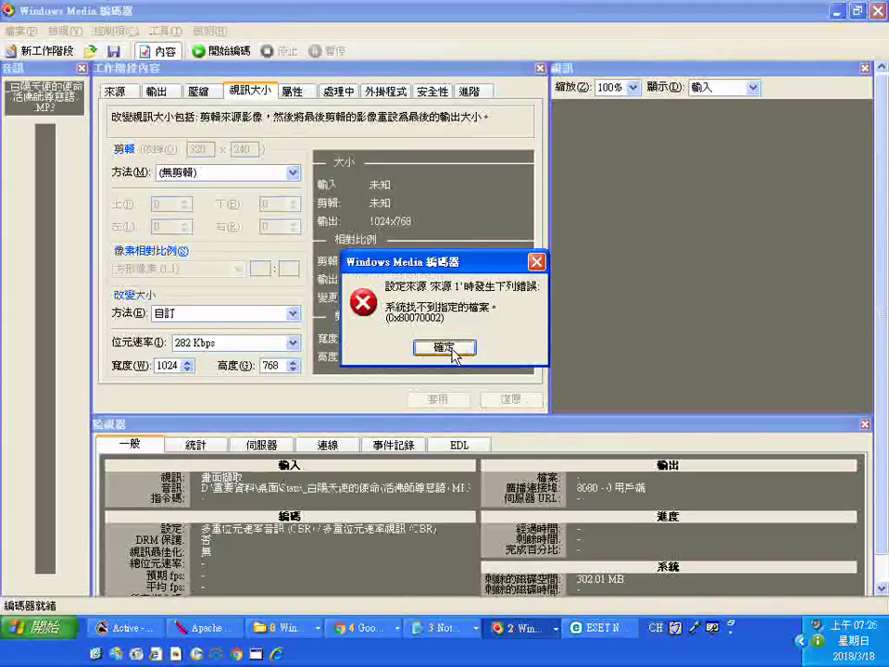
click(451, 351)
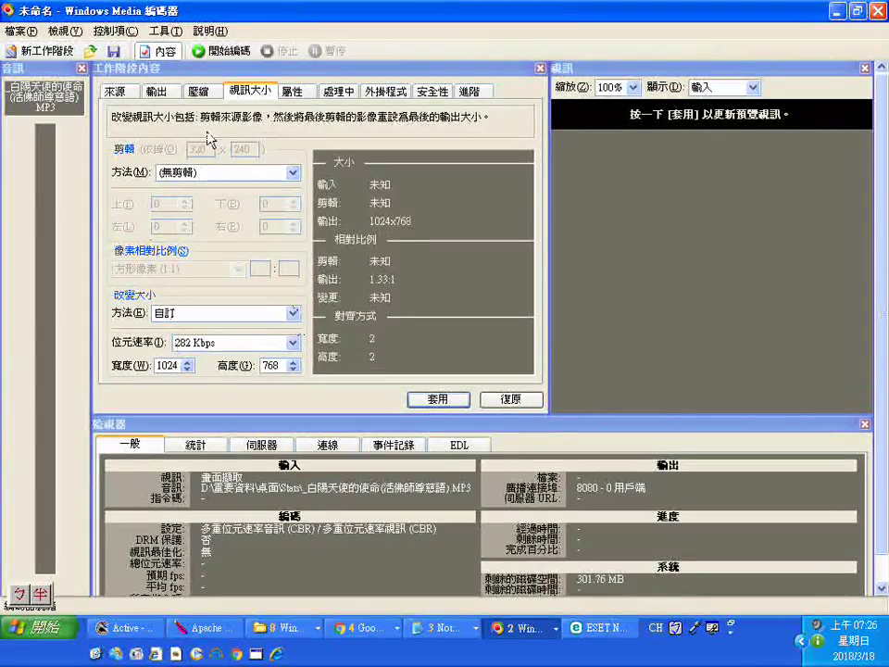
Disable pulling from the encoder in the output settings and enable encoding to a file
click(151, 92)
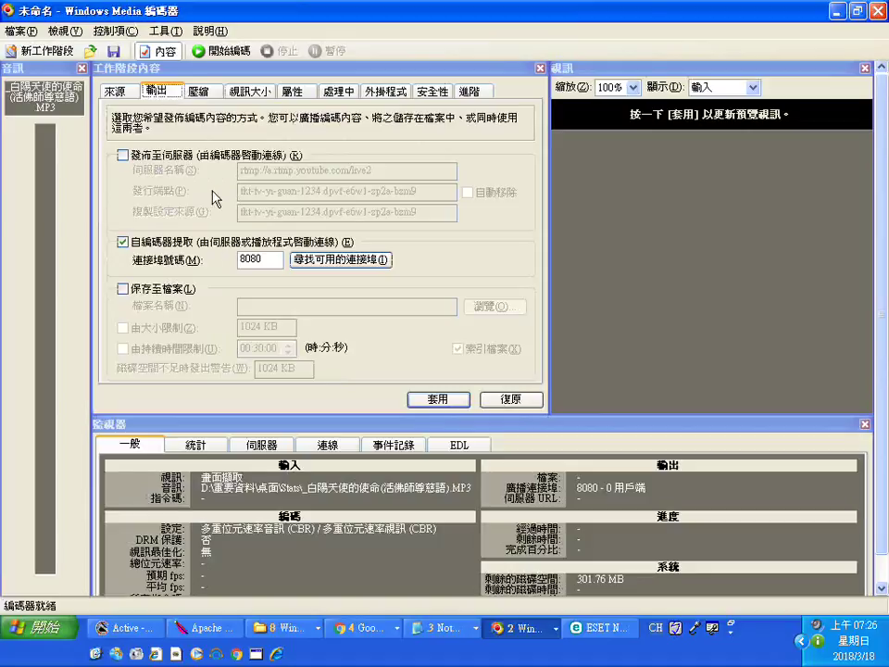
click(124, 243)
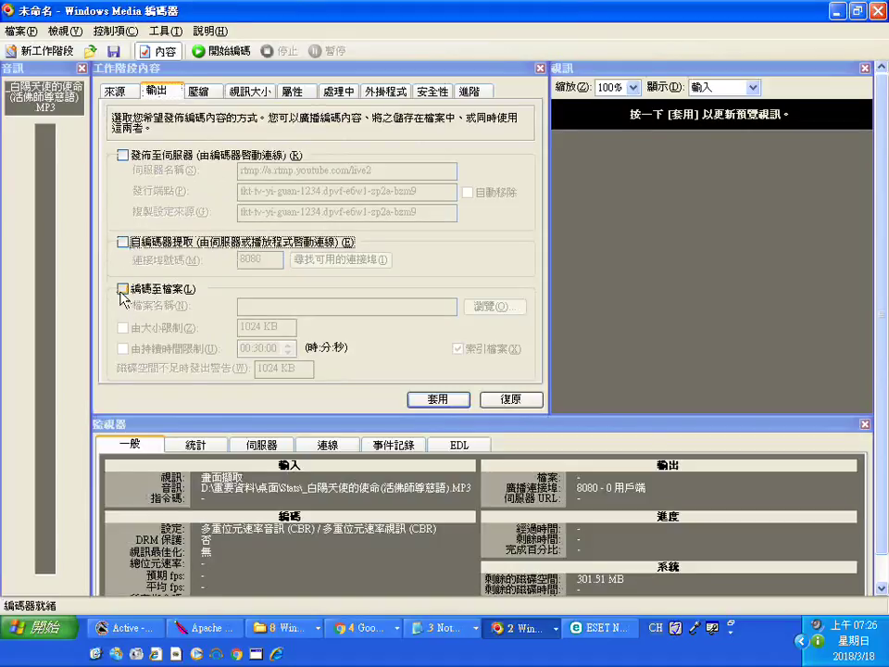
click(125, 289)
Browse for the output file and open the desktop's Stats folder as its save location
click(500, 306)
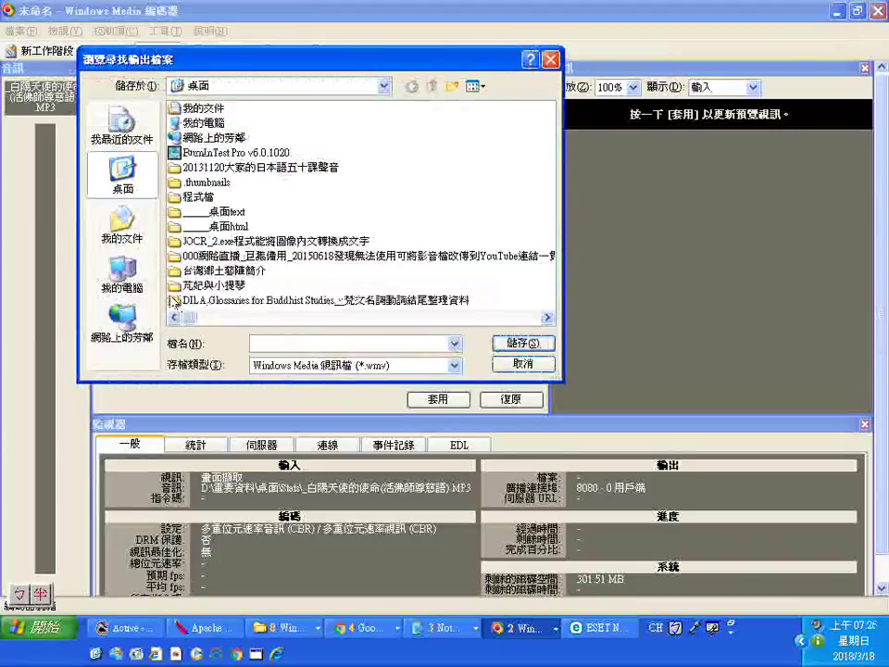
click(217, 319)
click(174, 258)
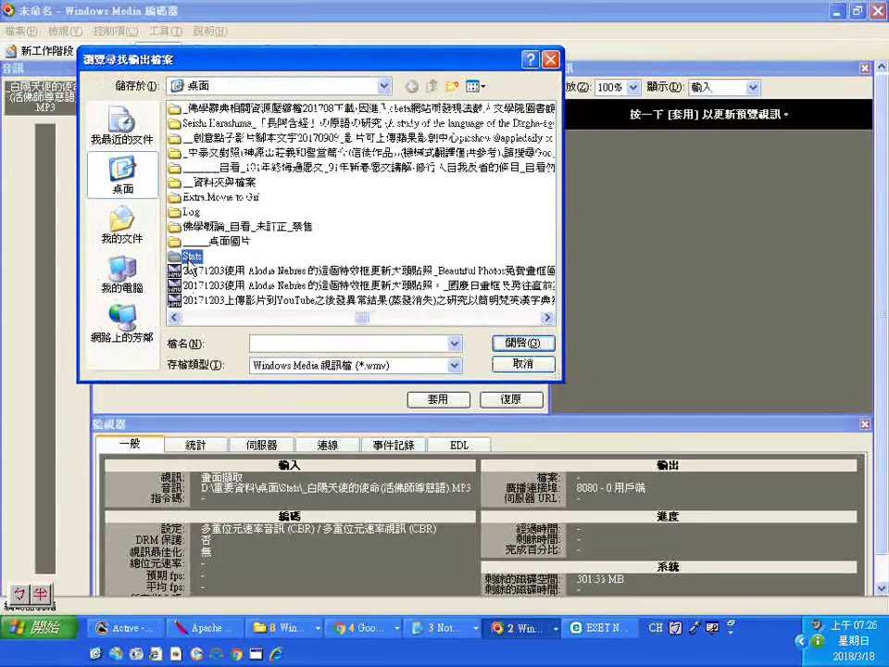
right_click(174, 257)
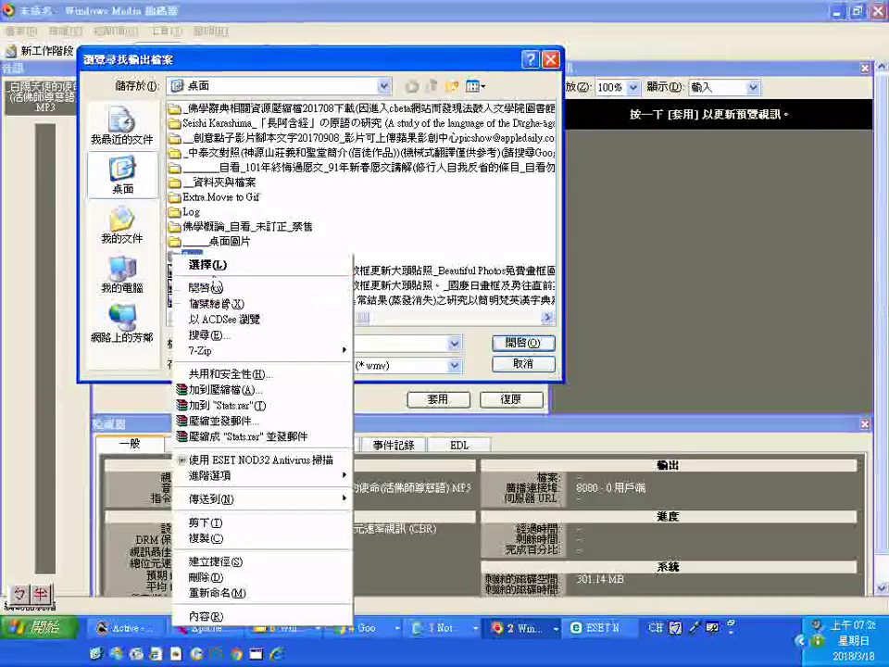
click(195, 262)
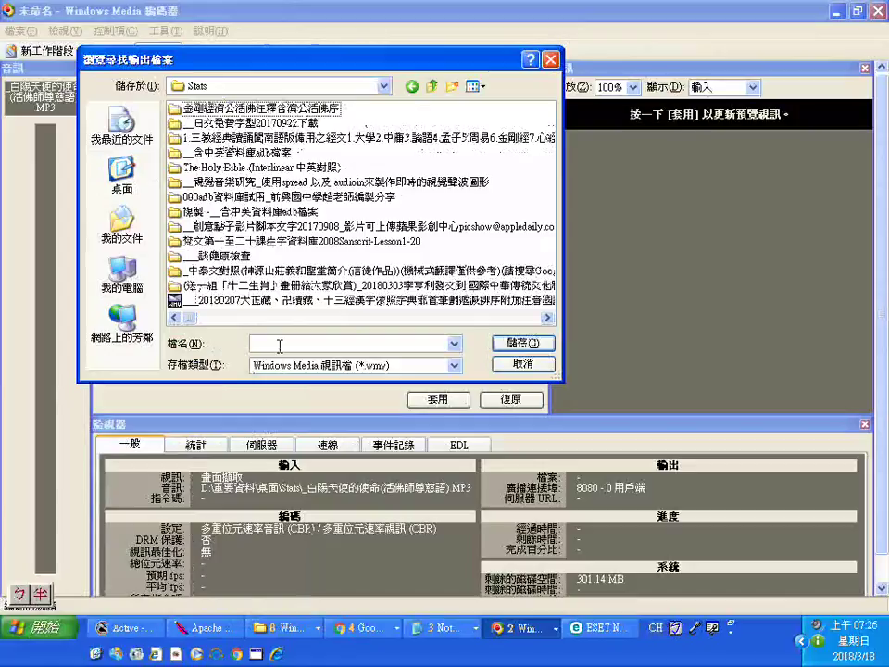
Save the output file name as 20180318螢幕錄影加上選取的聲音 in the WMV format and apply the session settings
text(20180)
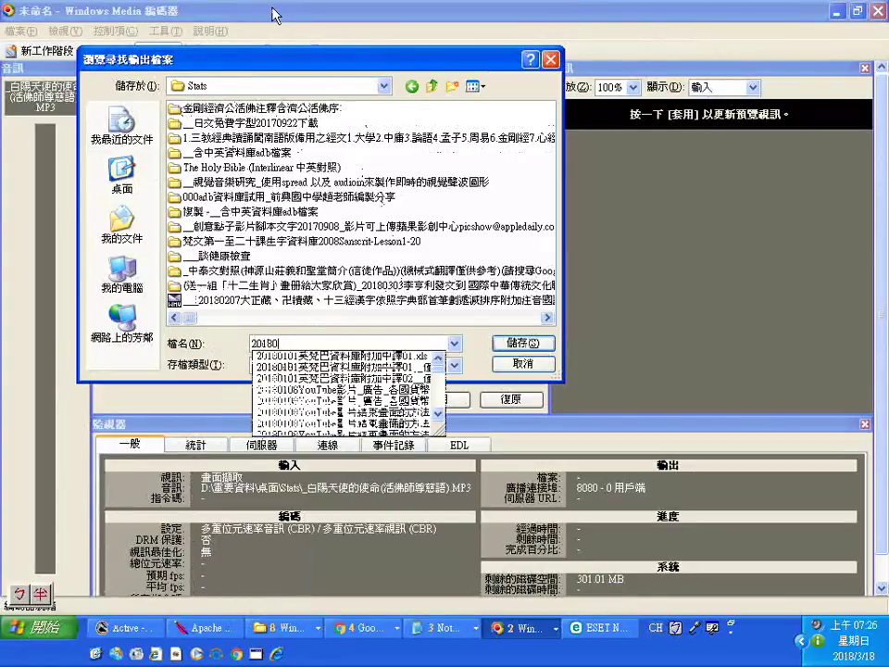
text(318)
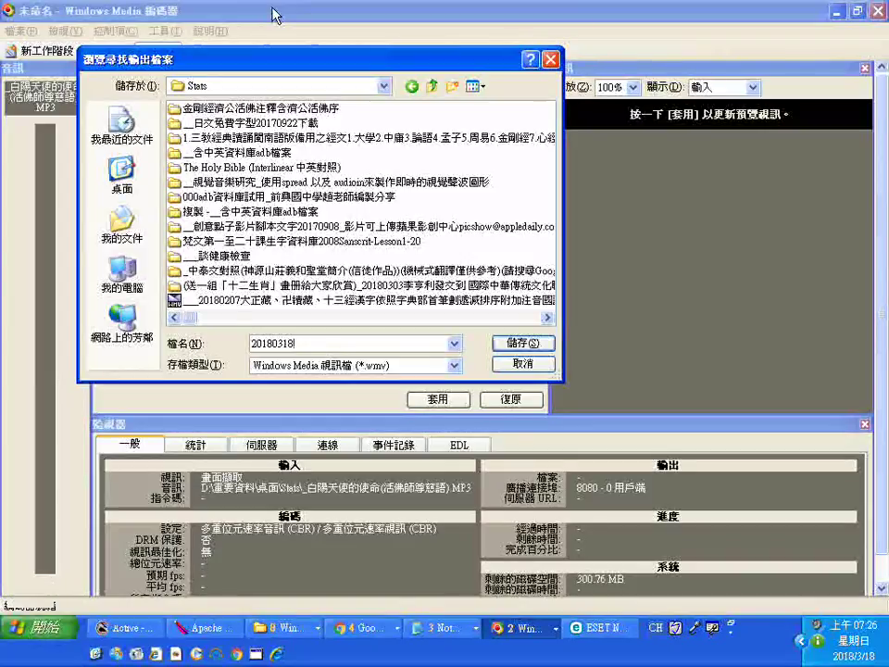
text(u/6a)
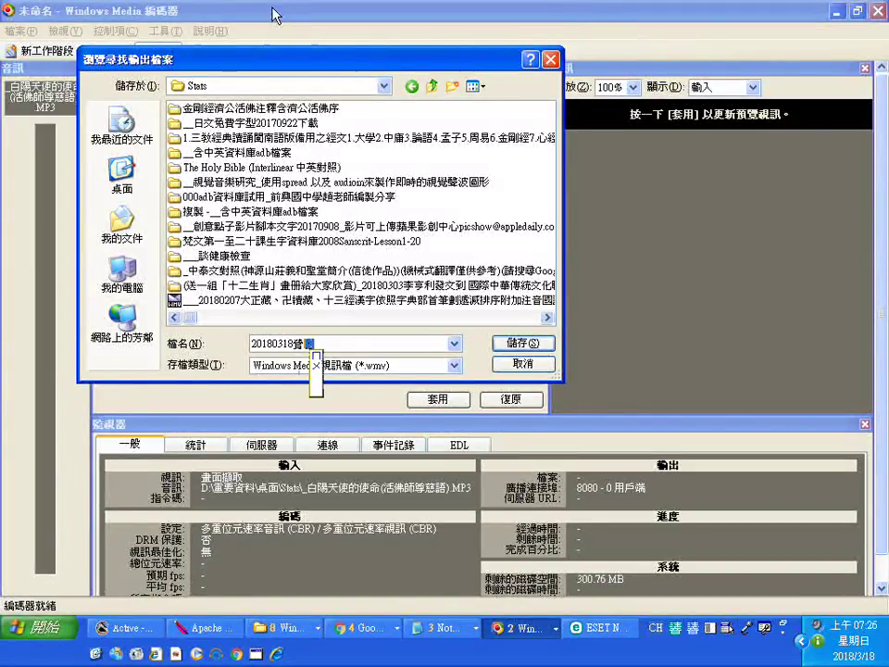
text(幕錄)
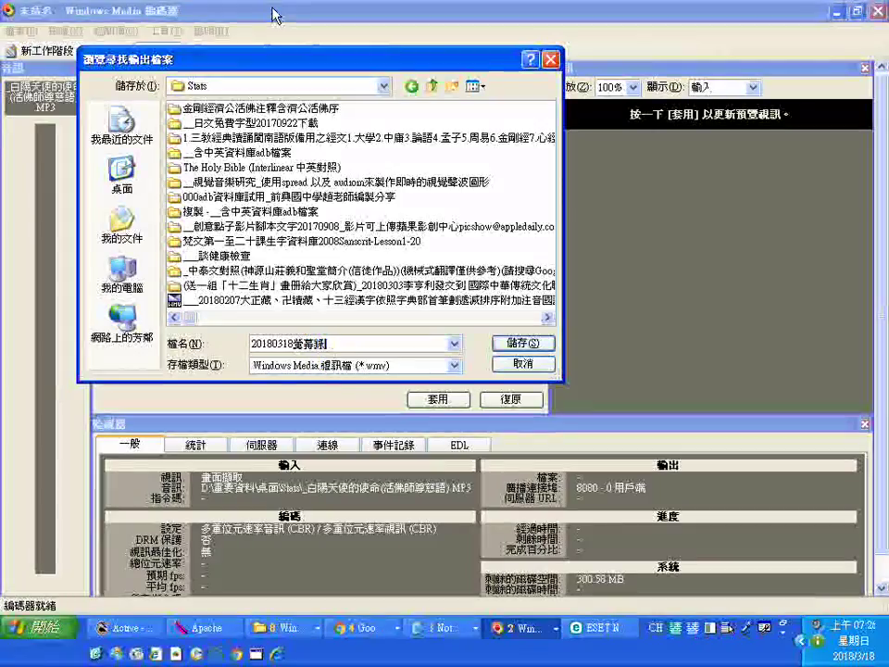
text(影r)
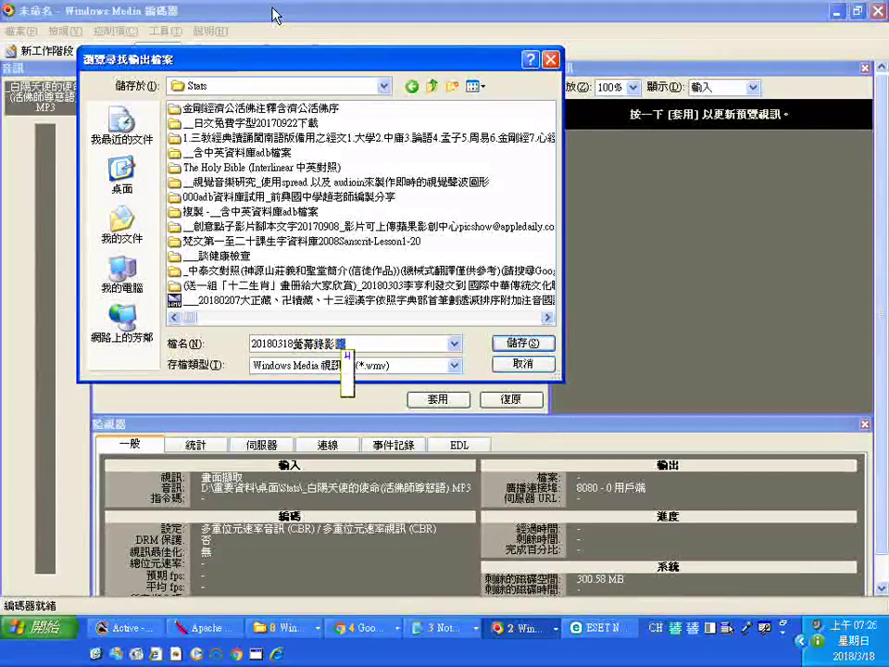
key(BackSpace)
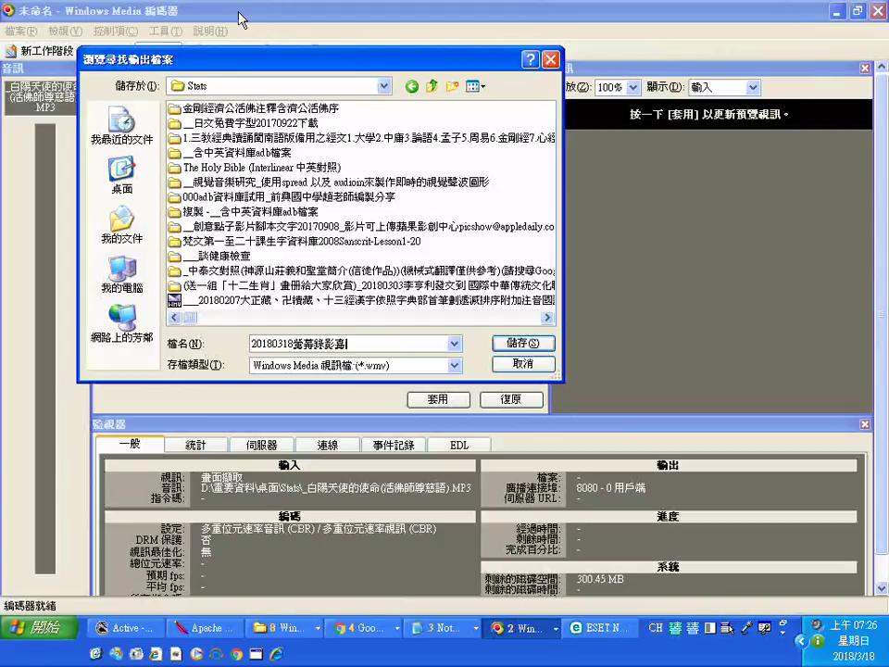
text(嘉c)
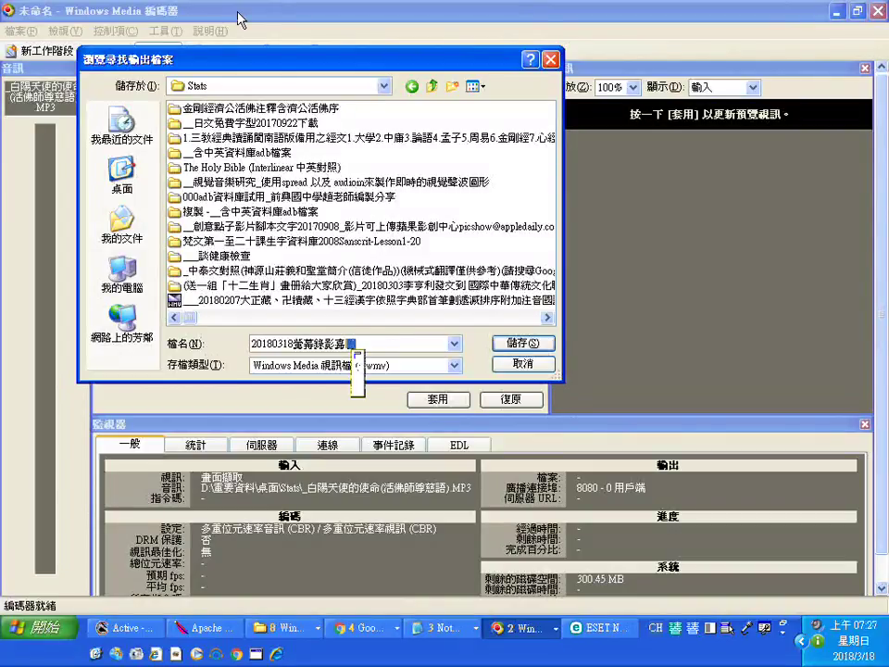
text(上選)
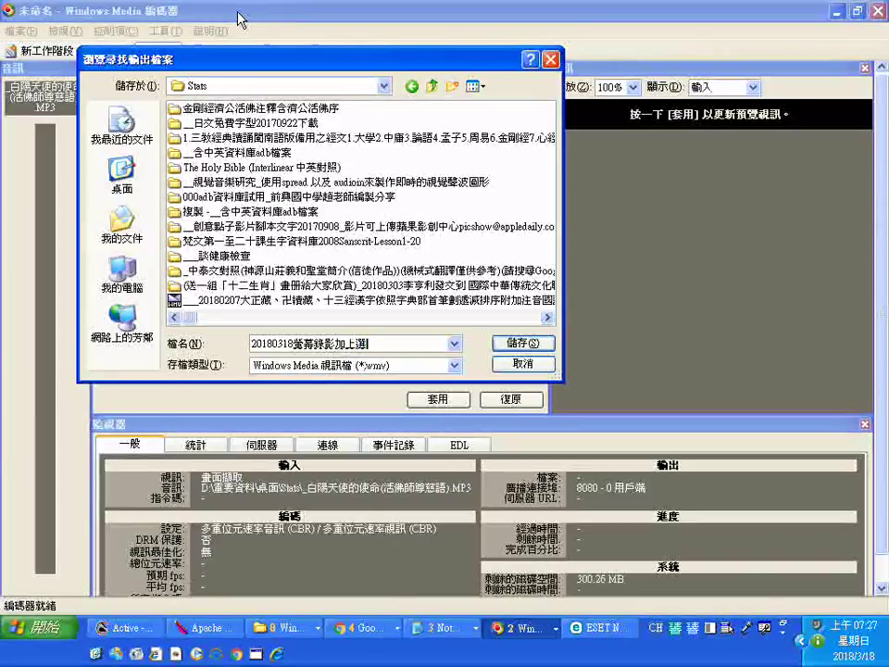
text(ㄐ)
text(取)
text(的)
text(聲音)
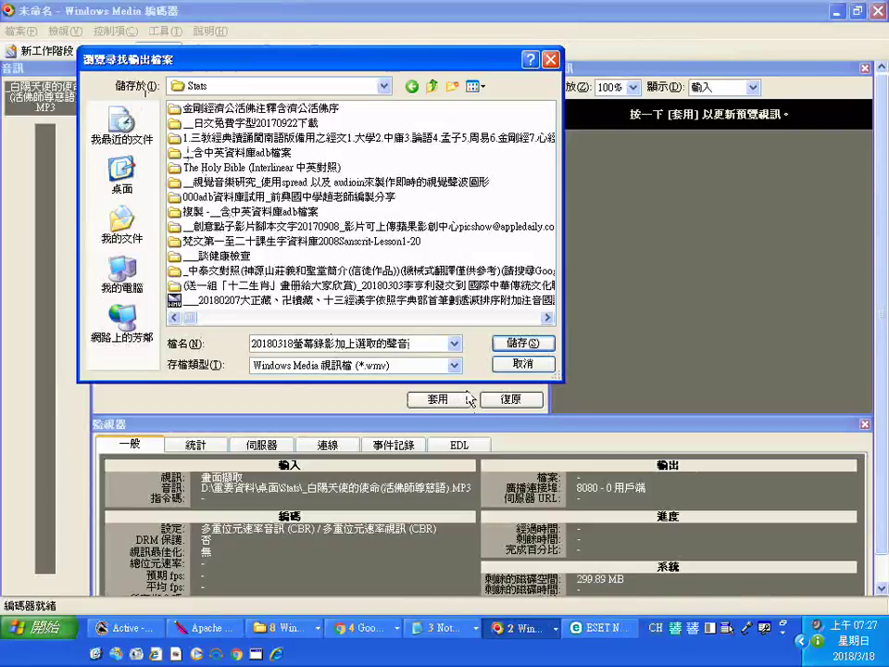
click(521, 344)
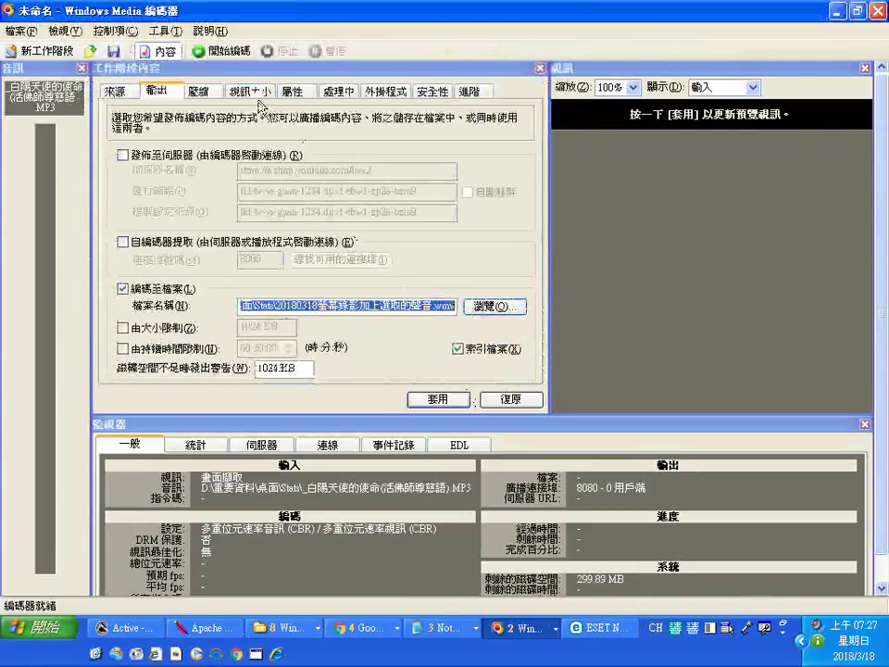
click(250, 93)
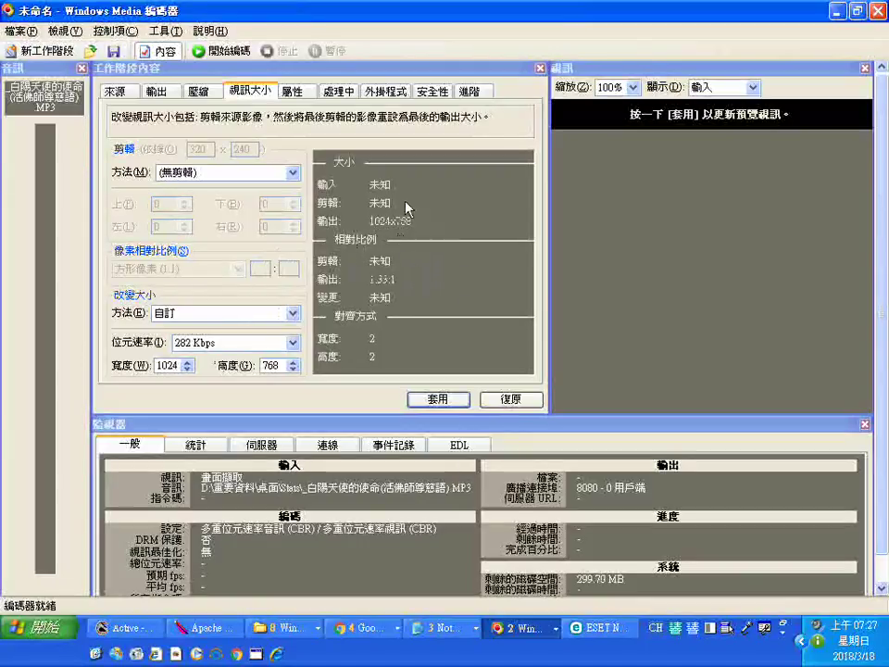
click(452, 398)
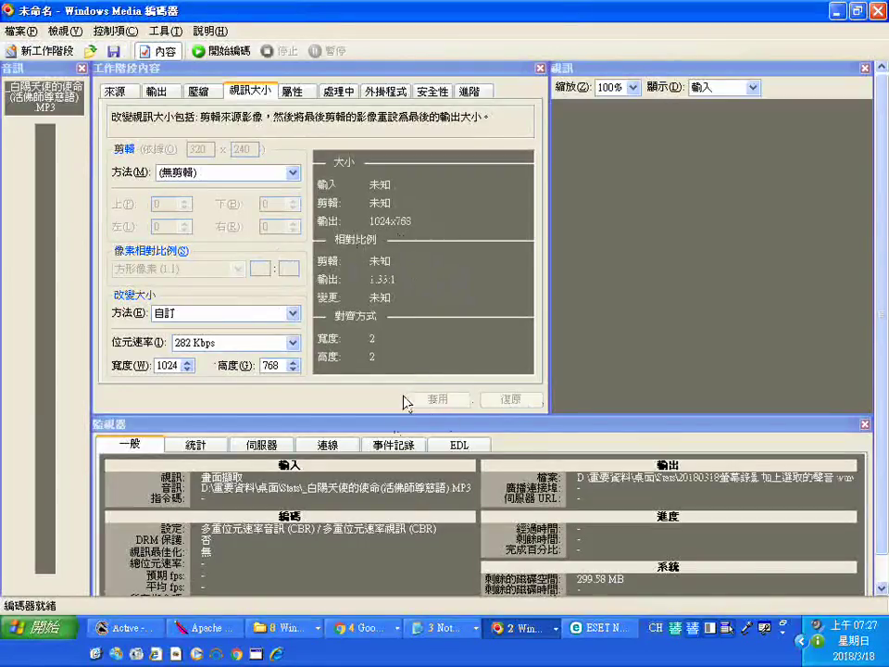
Start saving the encoder session to the desktop and enter 20180318 as the beginning of its file name
click(20, 30)
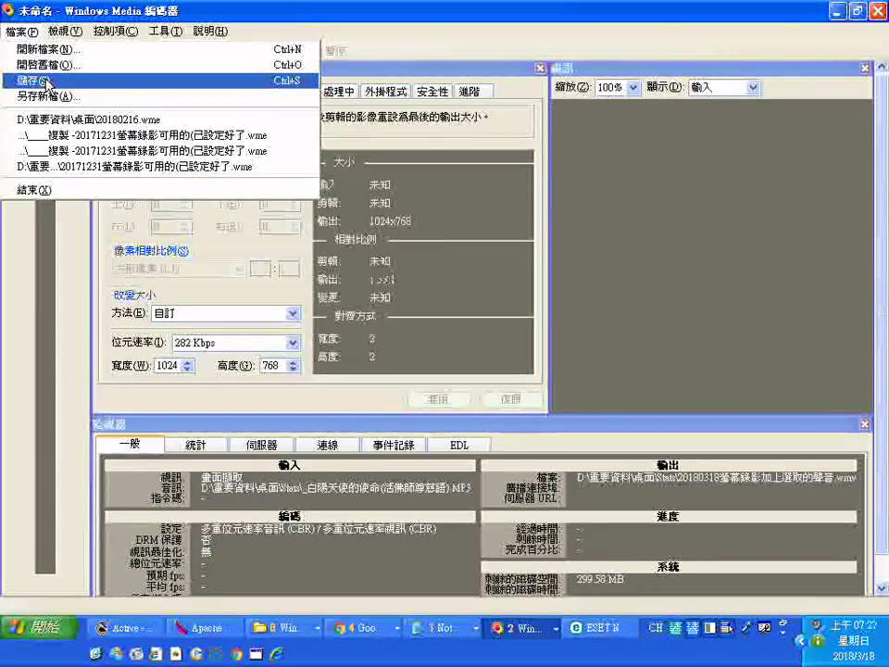
click(46, 81)
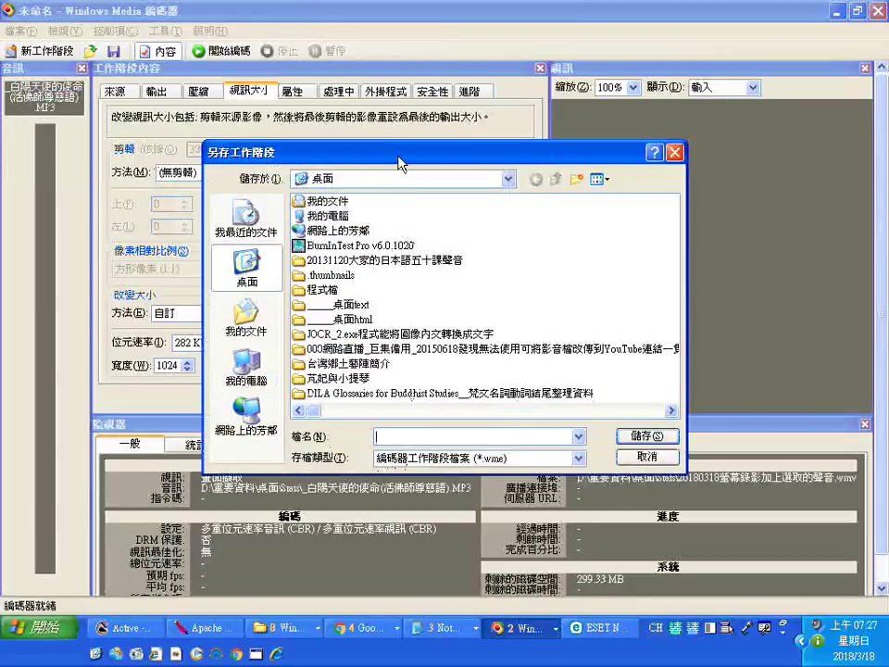
text(20180318)
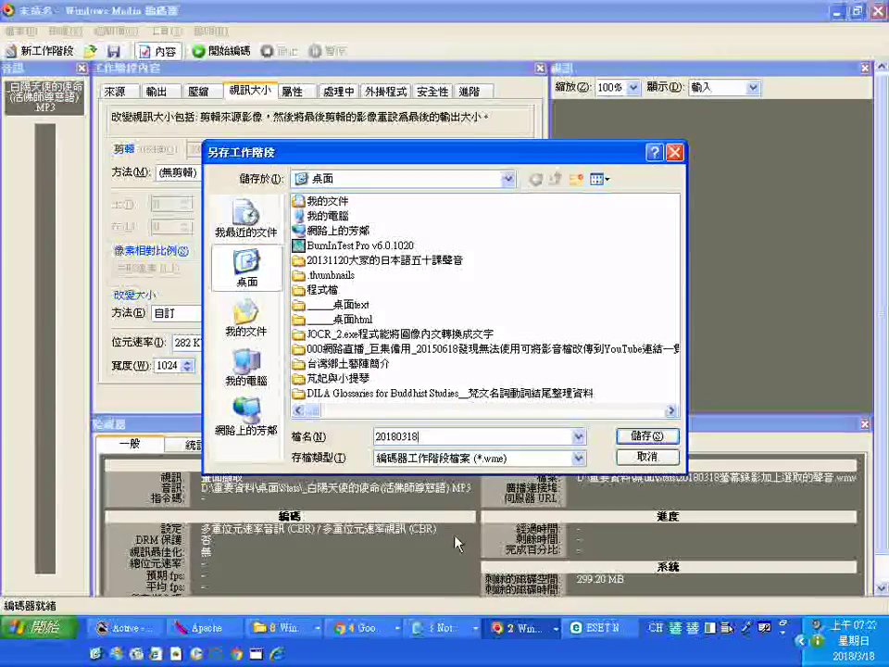
Switch to the open Stats folder window, arrange its files by modification date, and minimize it
click(266, 636)
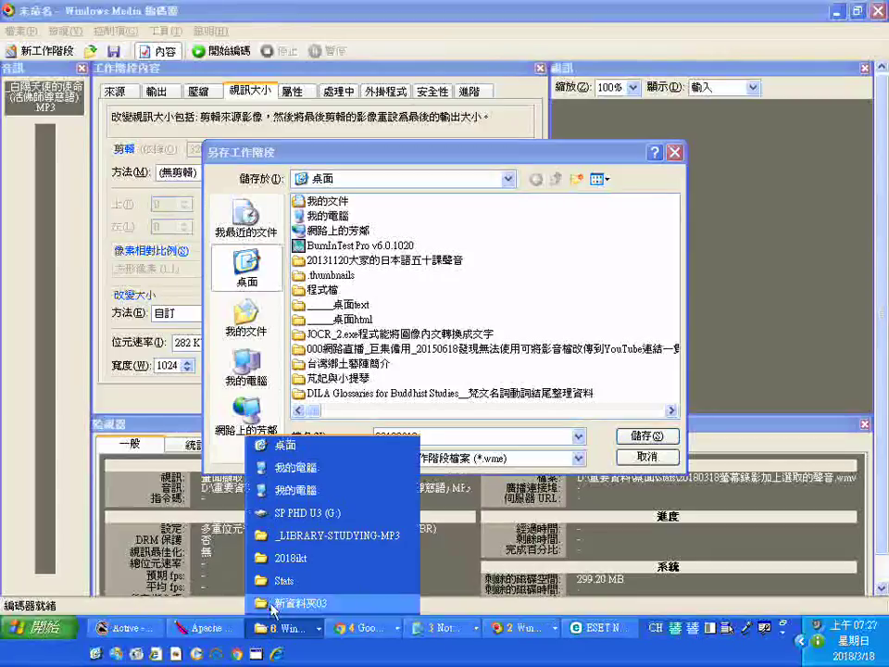
click(277, 578)
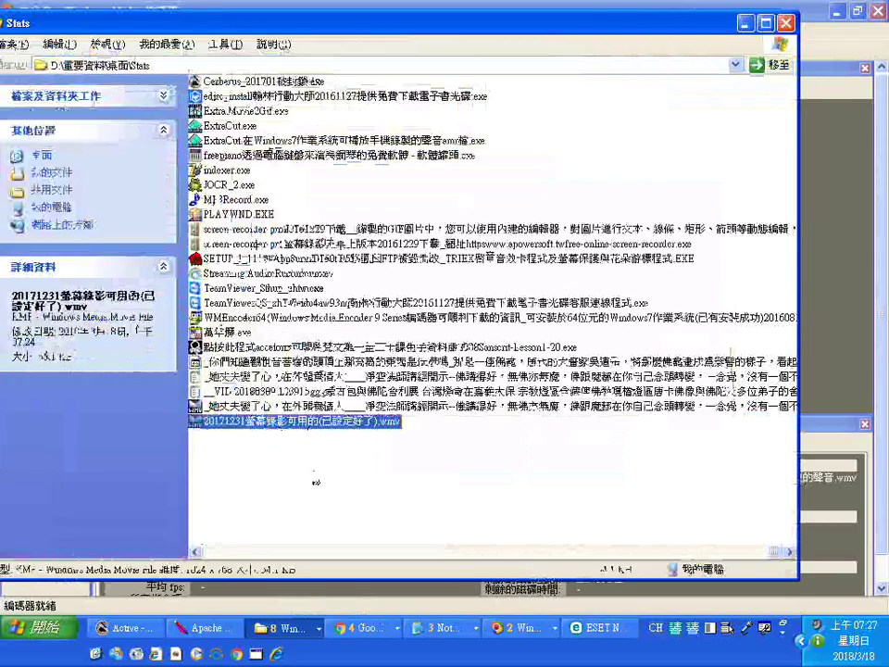
right_click(313, 533)
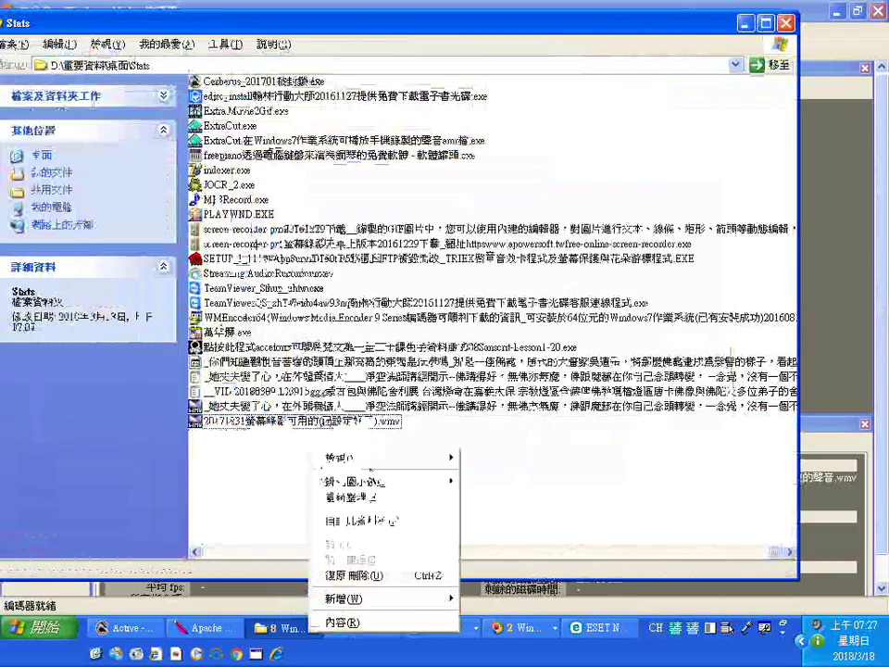
mouse_move(379, 485)
click(483, 527)
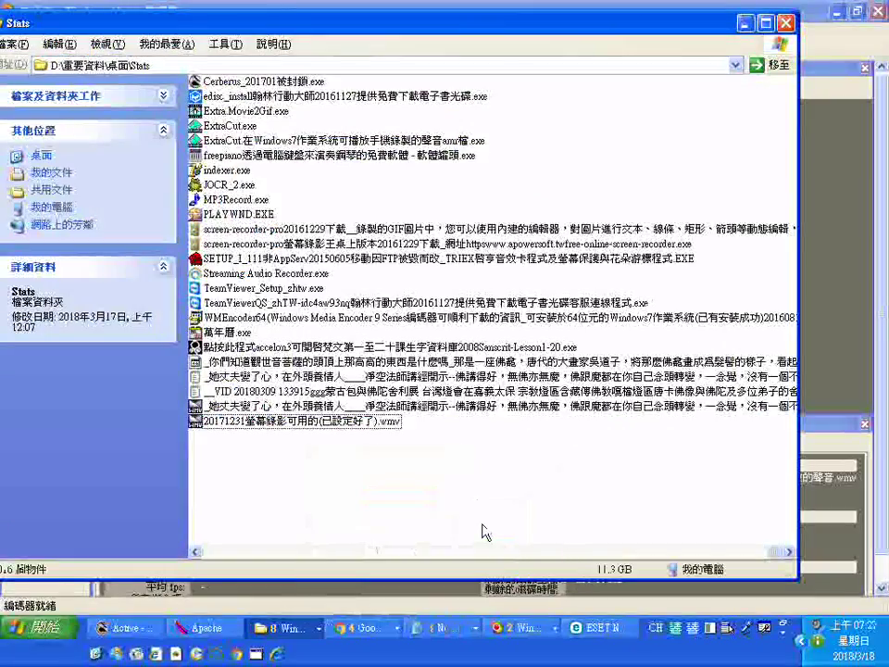
click(746, 25)
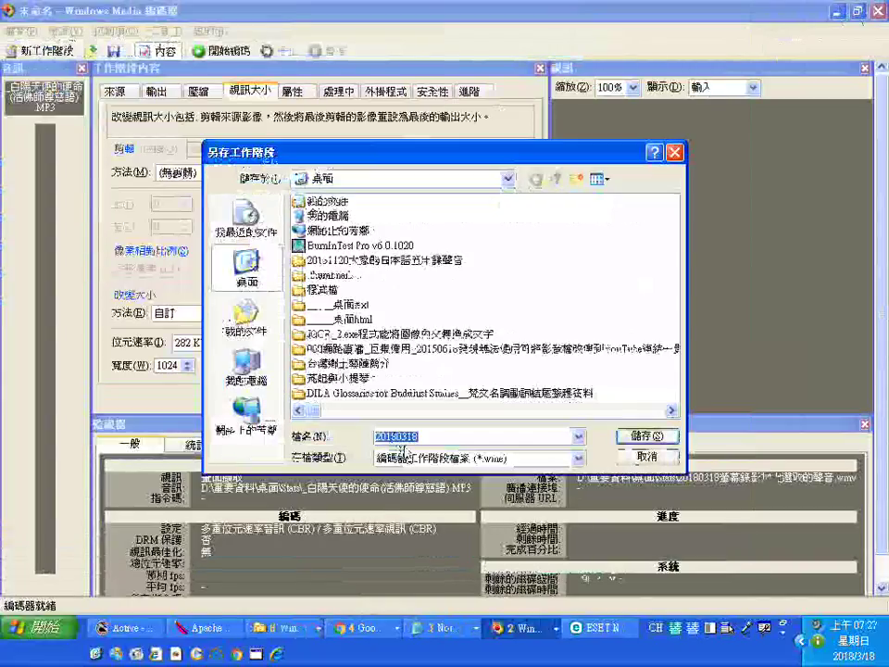
Copy 螢幕錄影 from the name of the 20171231 WMV file in Stats and paste it after 20180318 in the session file name
click(283, 628)
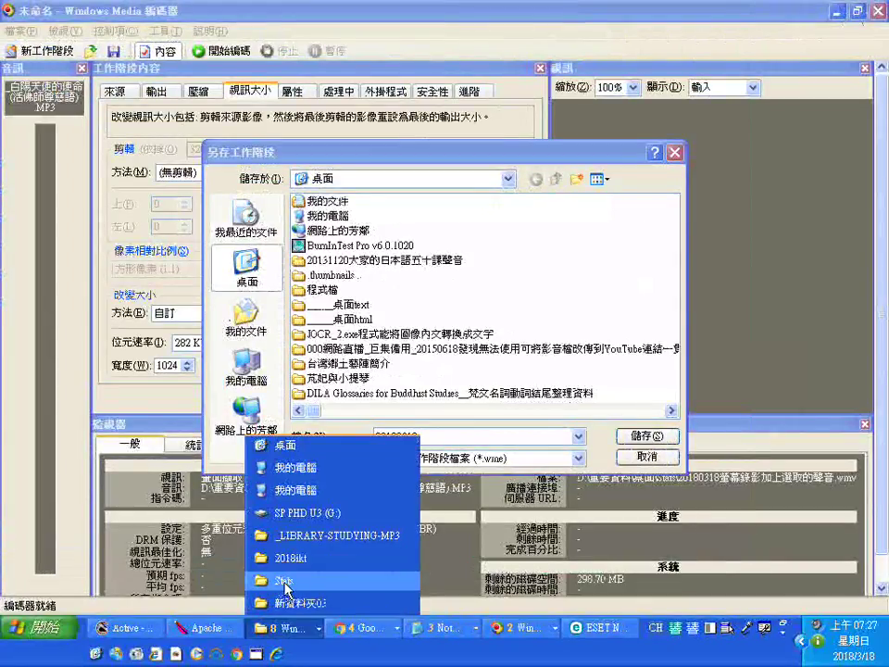
click(285, 582)
click(285, 425)
drag(287, 424, 249, 425)
right_click(249, 432)
click(294, 476)
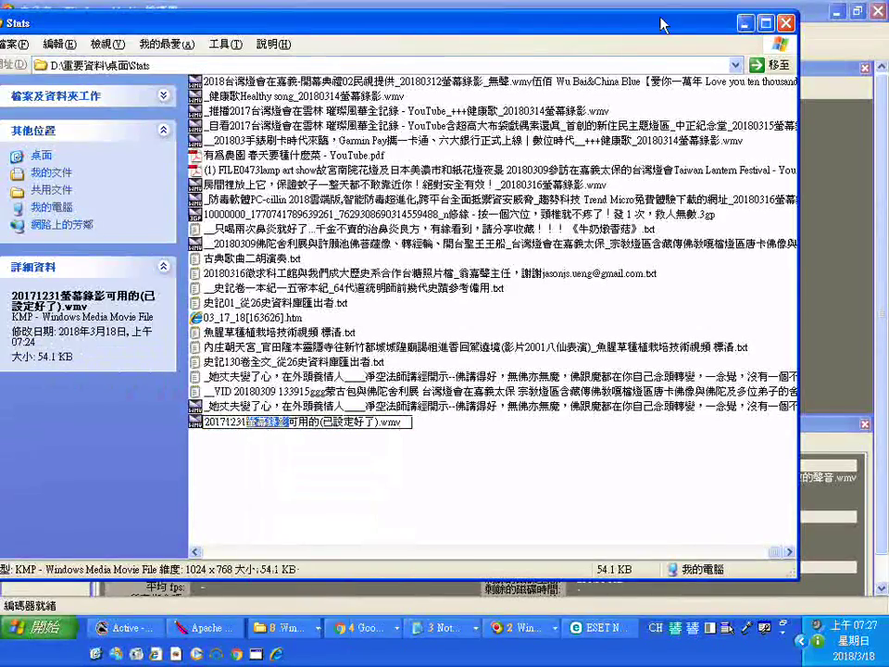
click(746, 25)
right_click(505, 435)
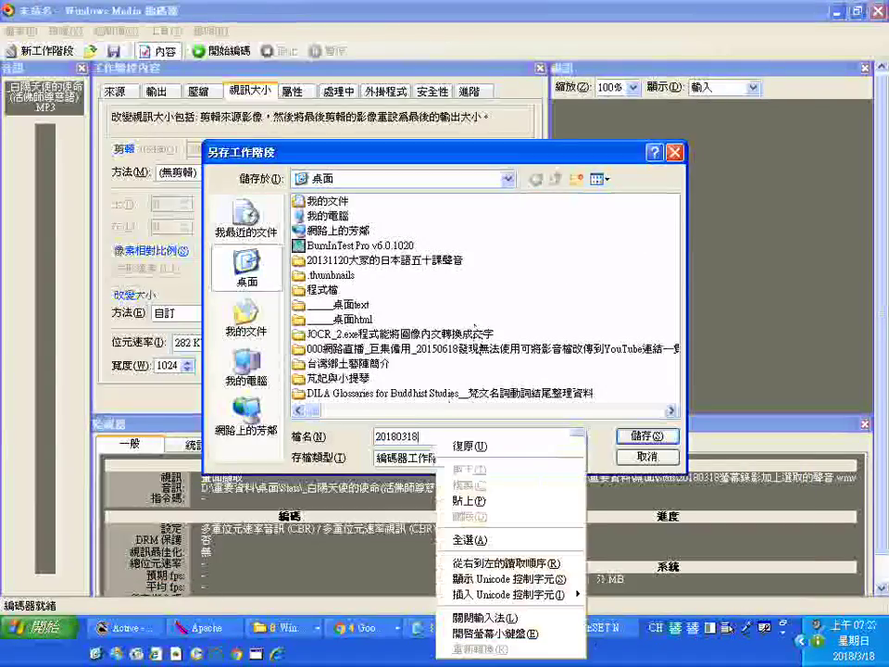
click(519, 498)
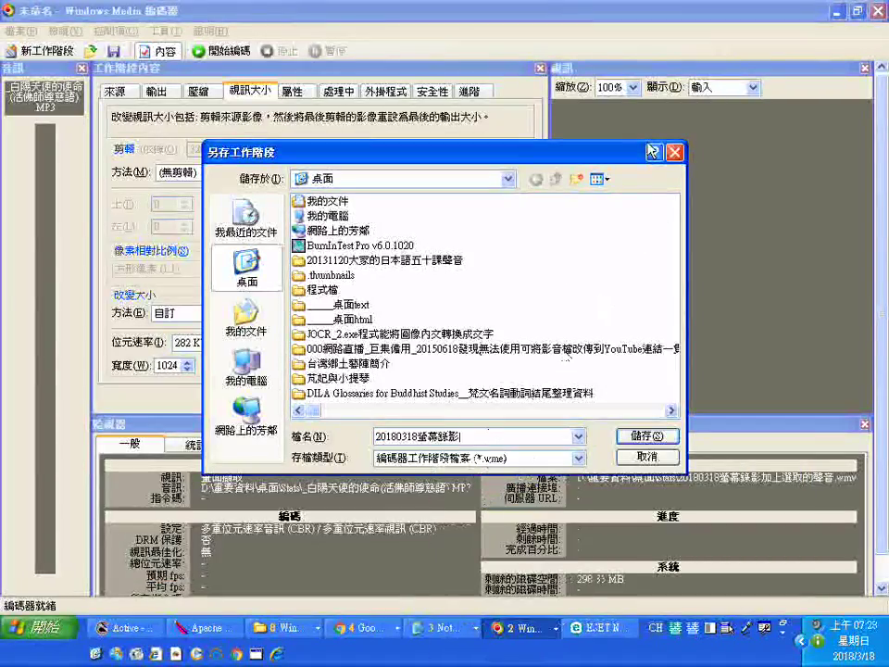
text(ㄐ)
text(8)
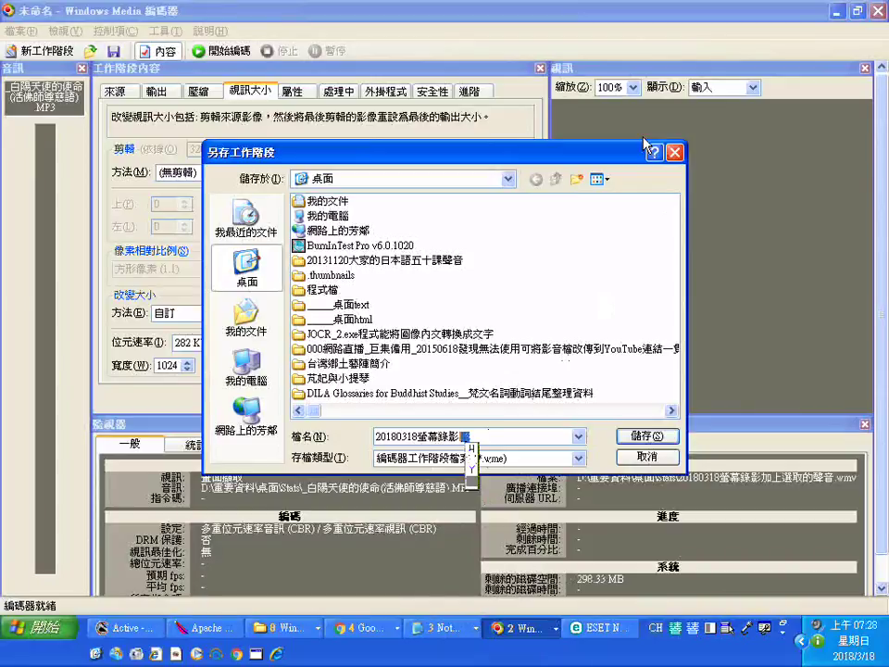
key(Escape)
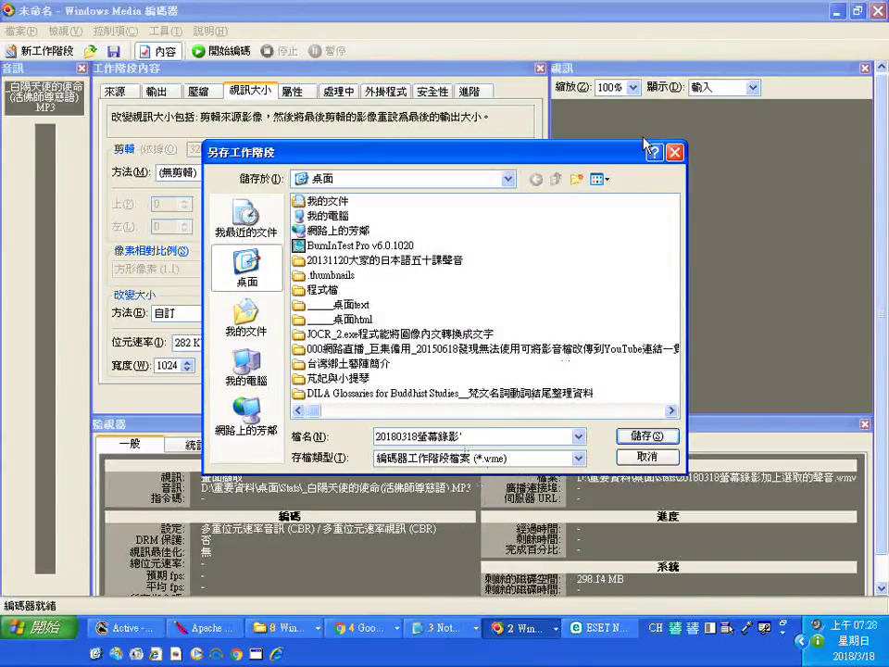
key(BackSpace)
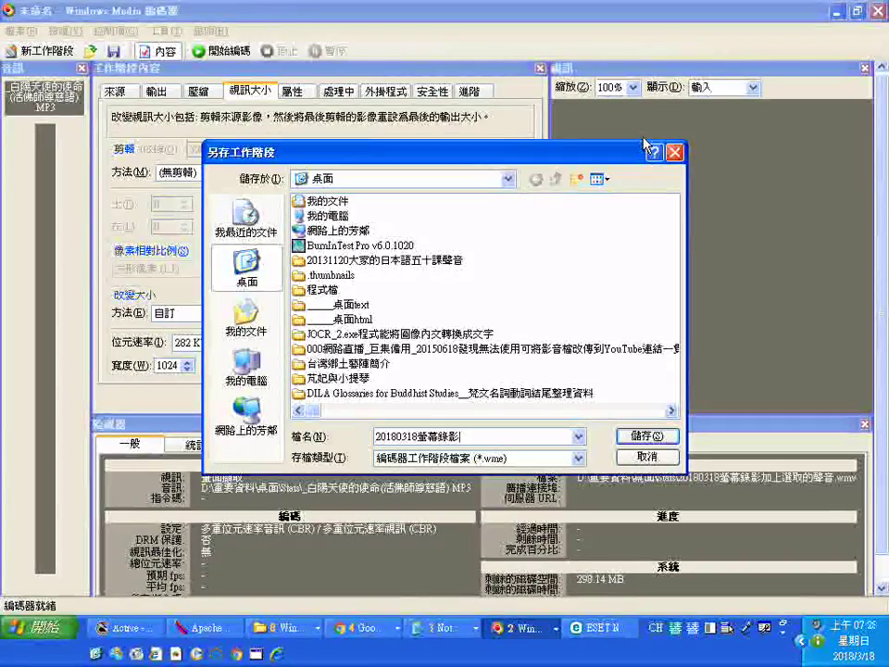
Complete the session file name with 加上選取的聲音 and save the session on the desktop
key(r)
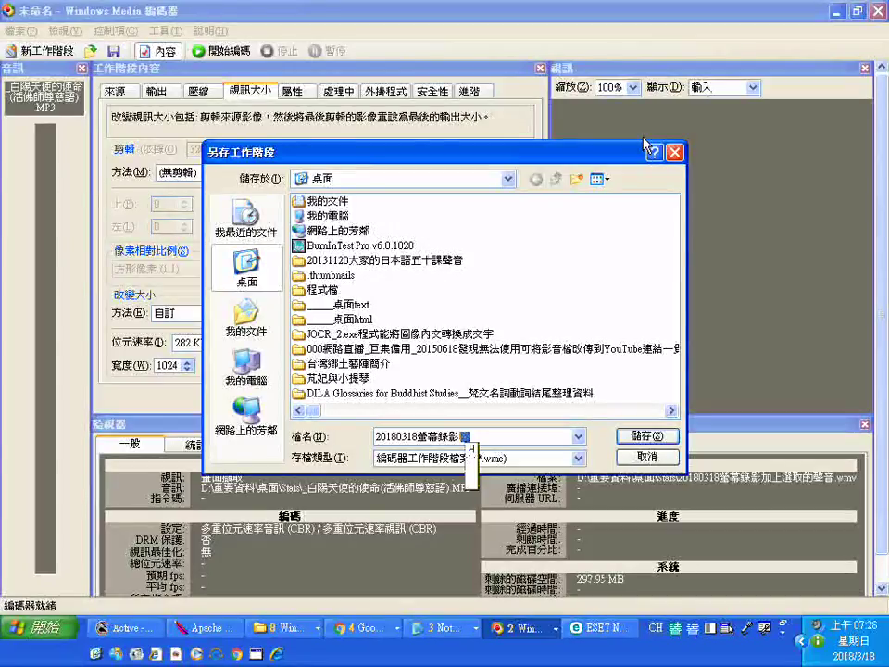
key(space)
key(g)
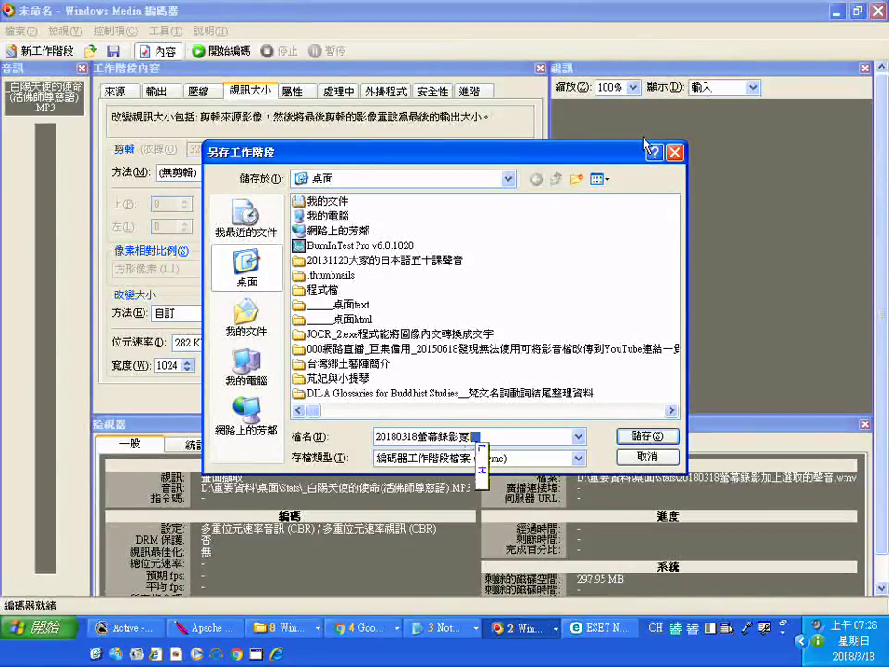
key(4)
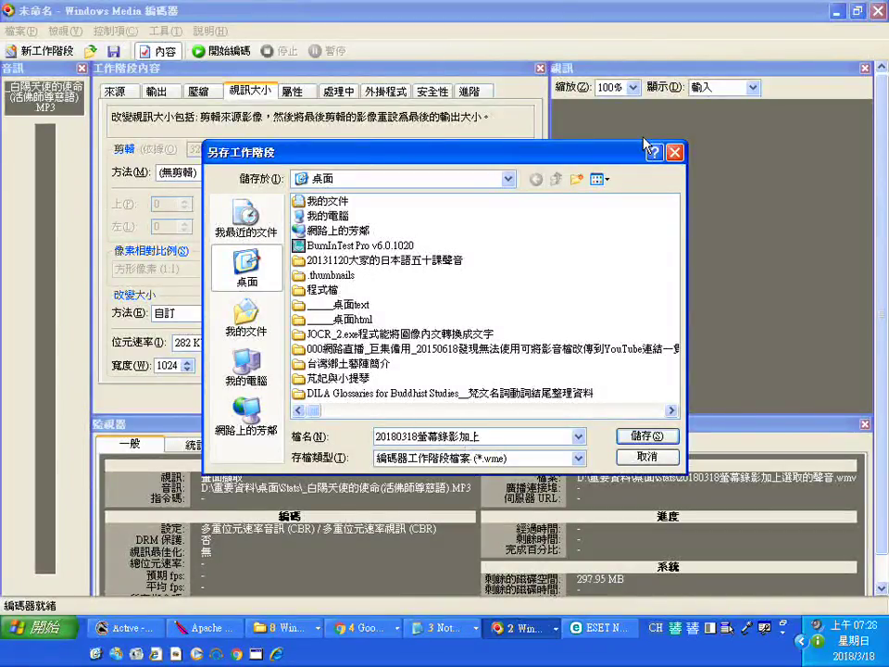
key(v)
key(0)
key(3)
key(f)
key(m)
key(3)
key(2)
key(k)
key(7)
key(g)
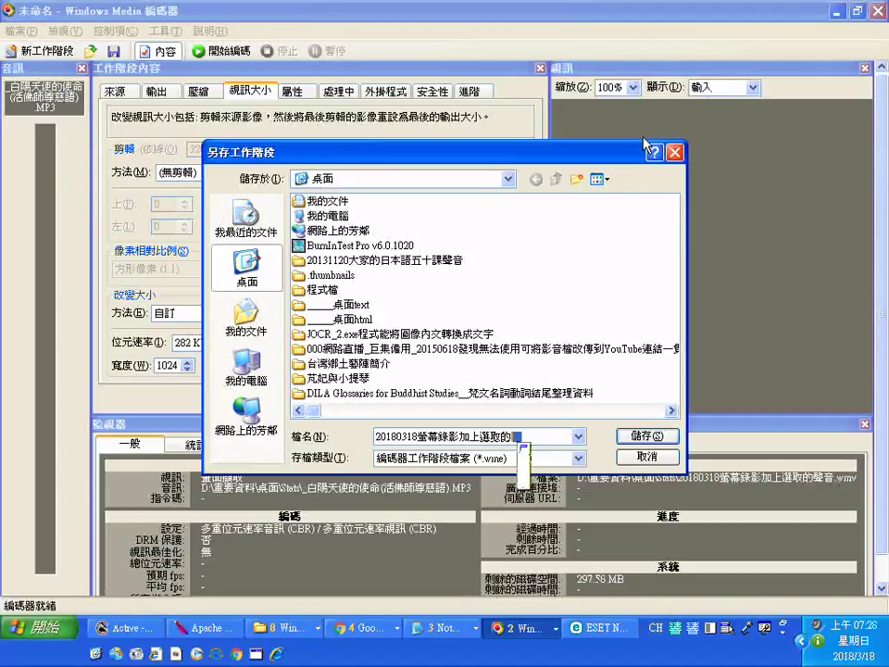
key(slash)
key(space)
key(p)
key(space)
key(BackSpace)
text(u)
key(space)
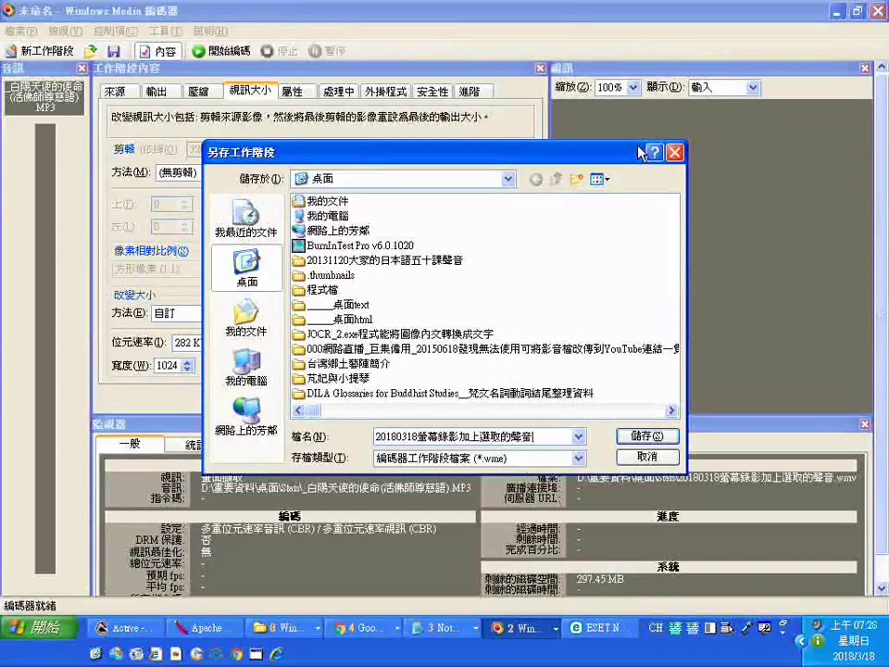
click(647, 435)
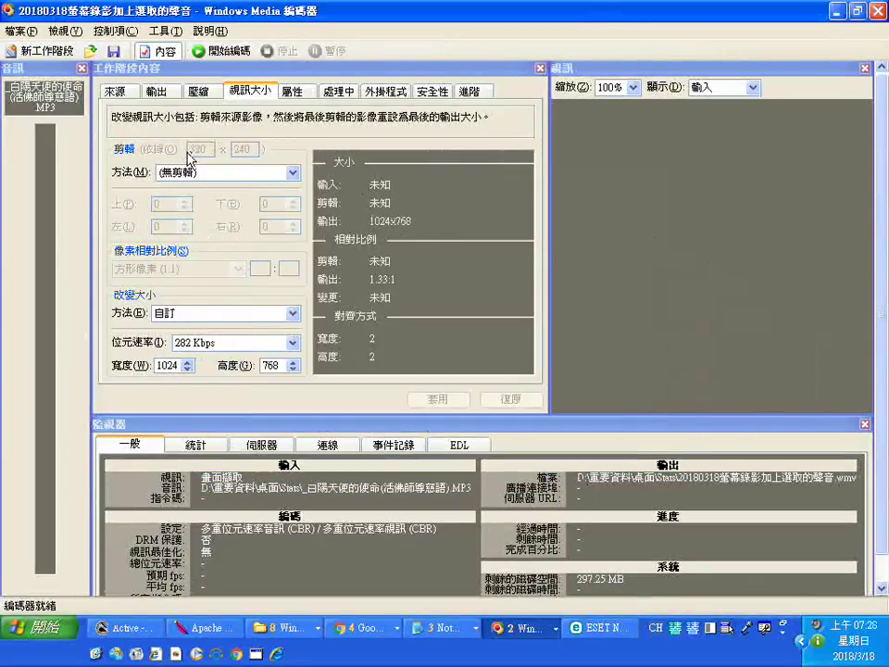